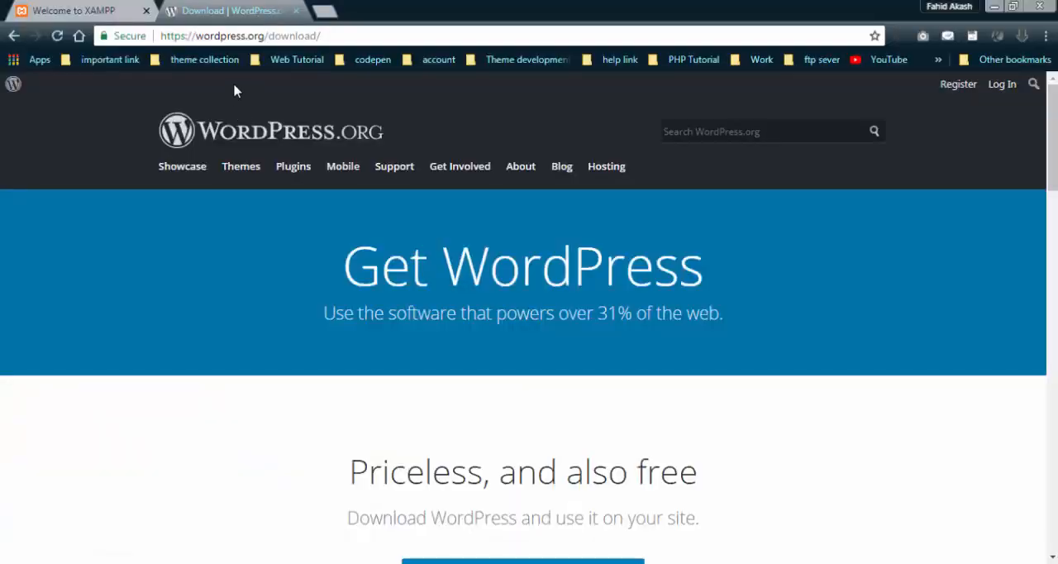
Search Google for "xampp download" in a new browser tab and open FileHippo's XAMPP 7.2.7 download page.
click(329, 12)
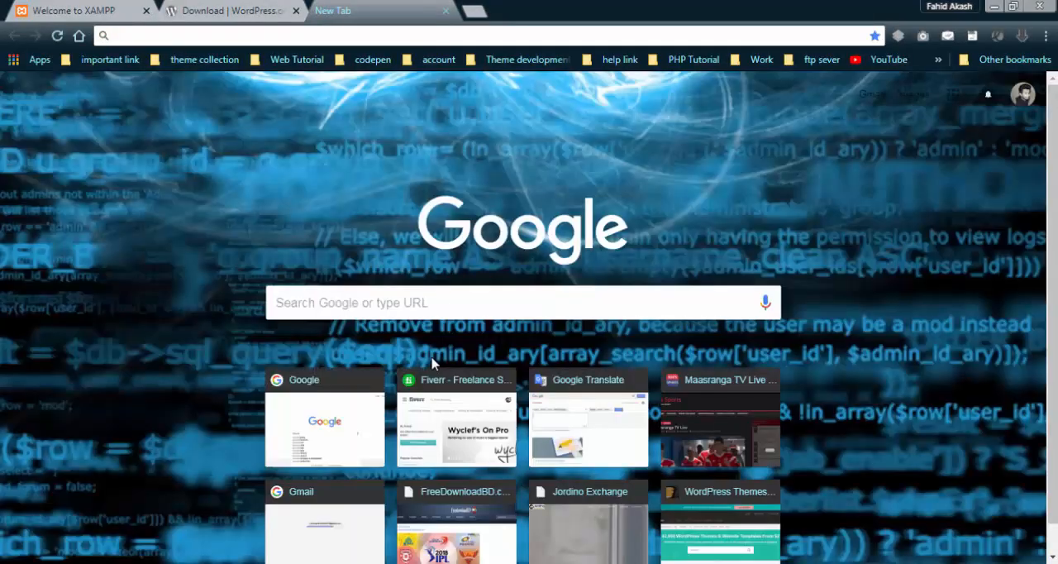
click(319, 434)
text(xampp)
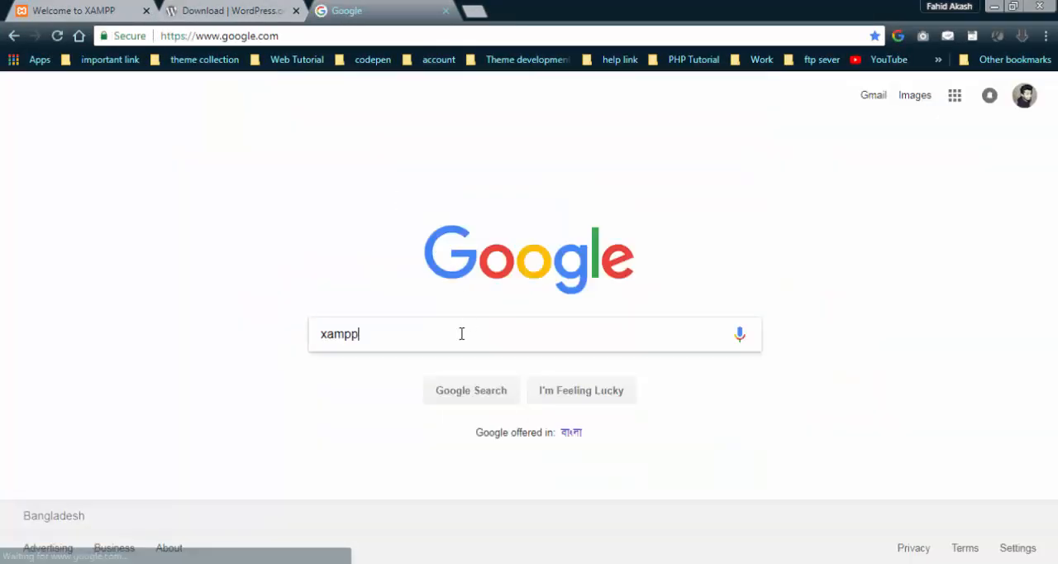
click(396, 383)
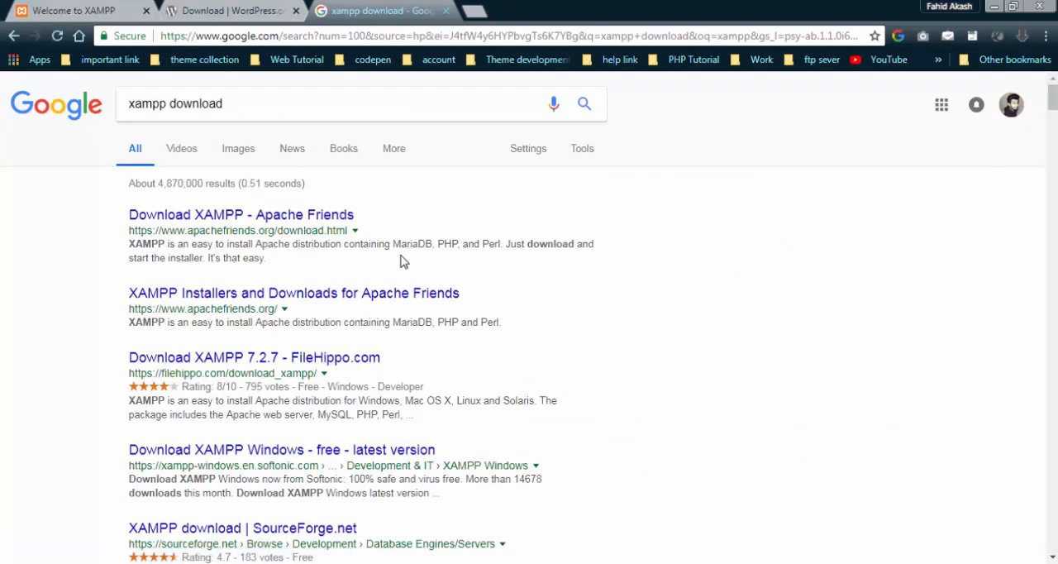
click(370, 356)
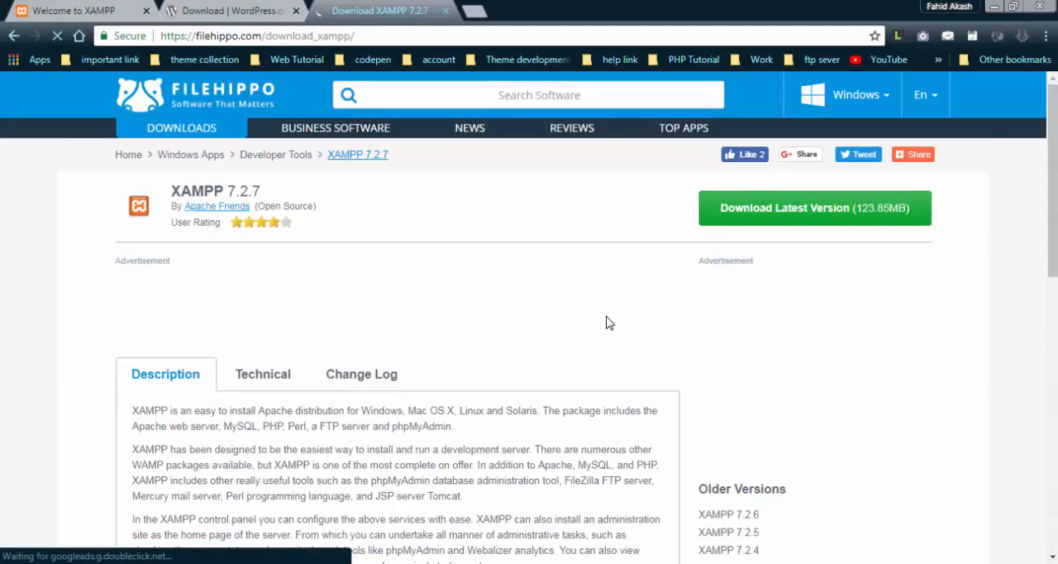
Frame the Download Latest Version button with a screen-area capture, discard the capture and close the FileHippo page.
key(Print)
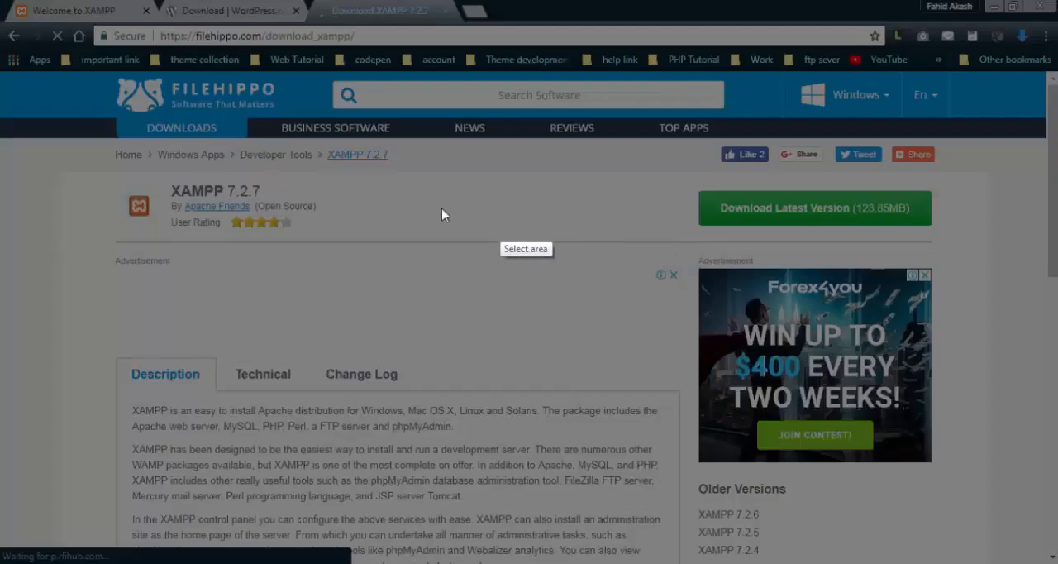
drag(687, 180, 957, 238)
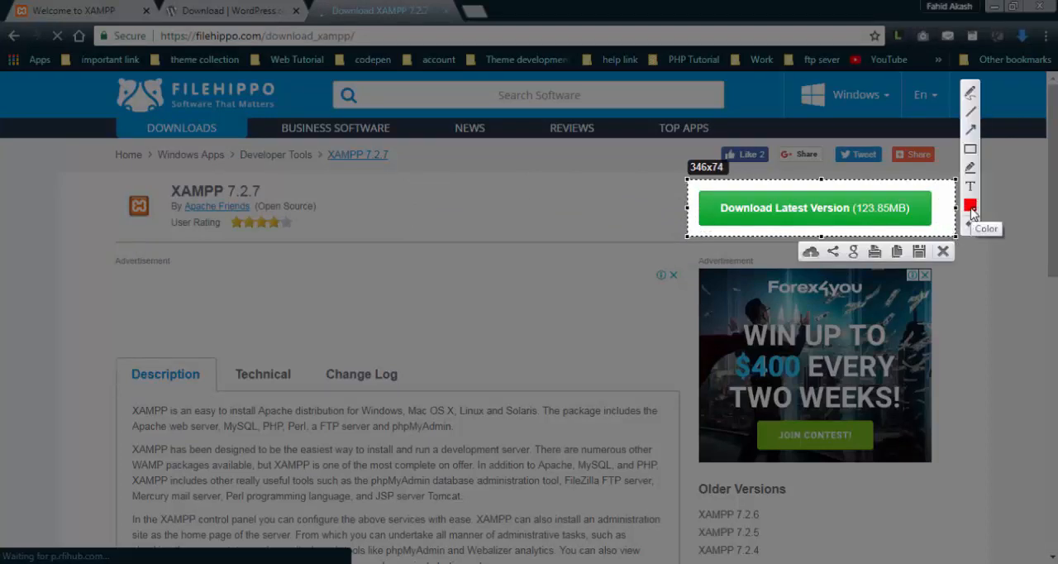
click(942, 252)
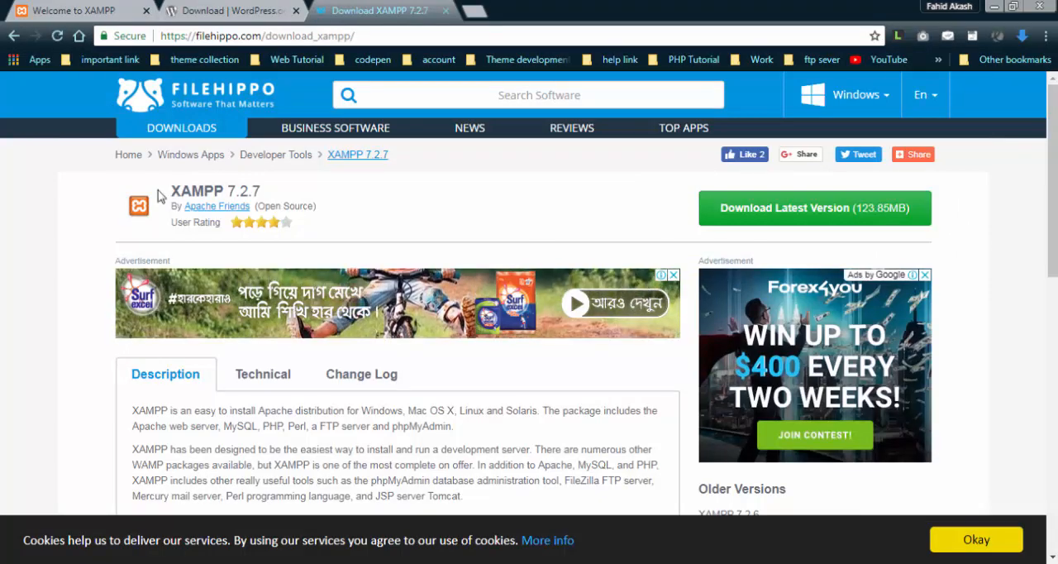
click(447, 11)
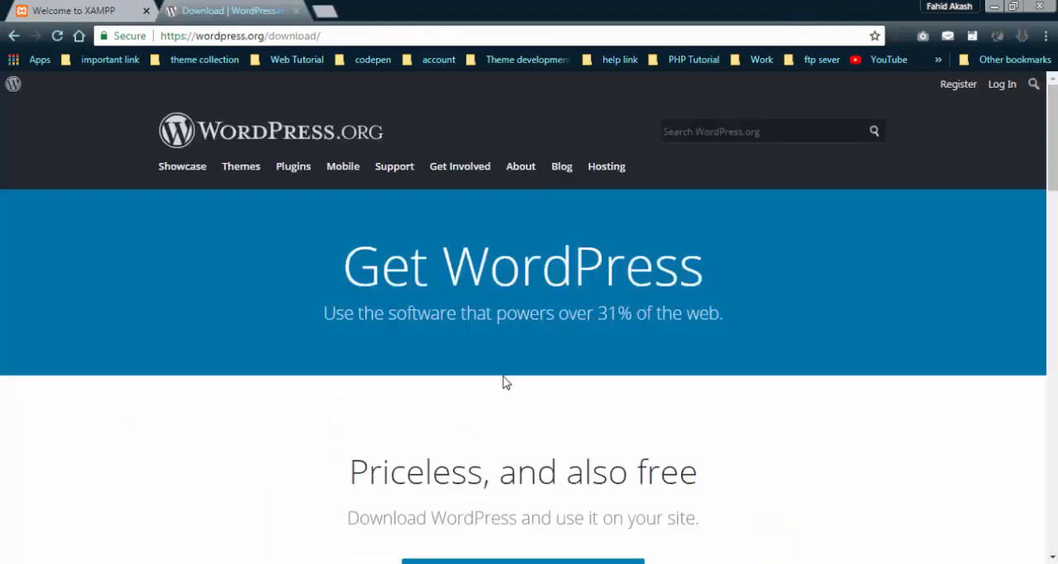
Switch to the Notepad setup notes and highlight the instructions for installing and opening XAMPP.
key(alt+Tab)
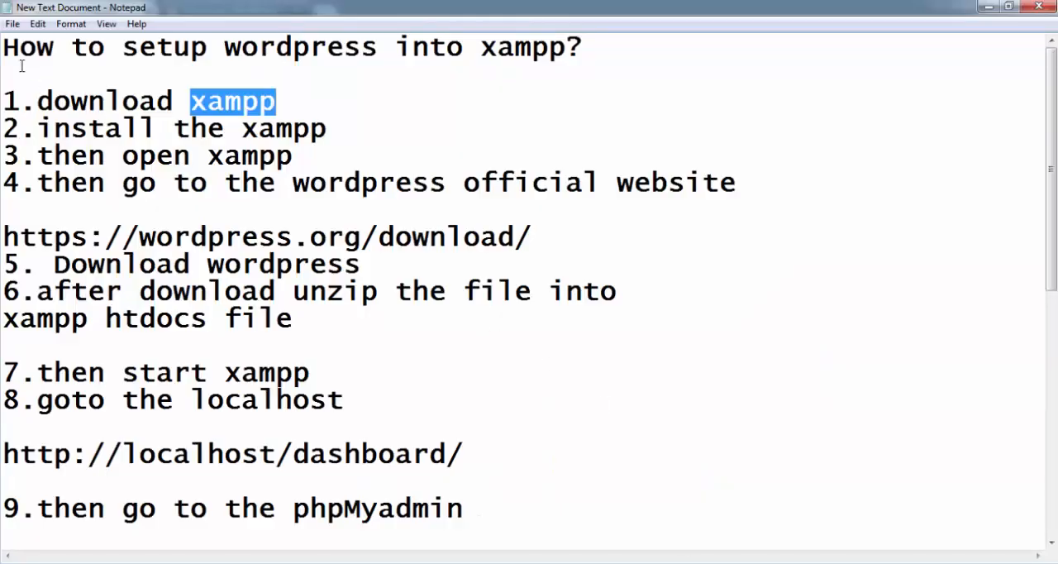
drag(39, 128, 37, 157)
click(302, 158)
key(alt+Tab)
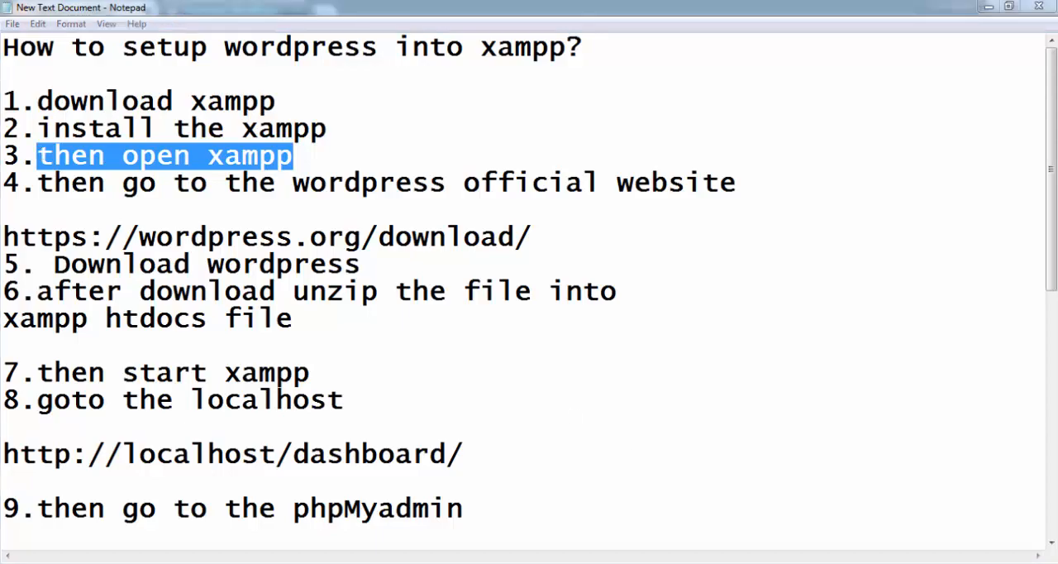
drag(248, 22, 680, 142)
click(882, 134)
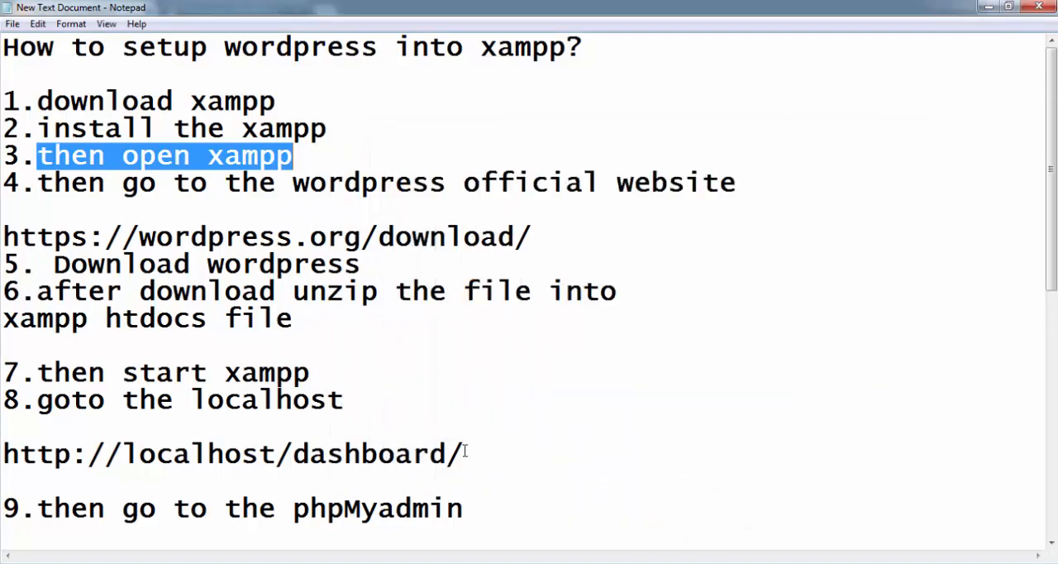
drag(38, 187, 735, 189)
drag(533, 237, 3, 239)
key(ctrl+c)
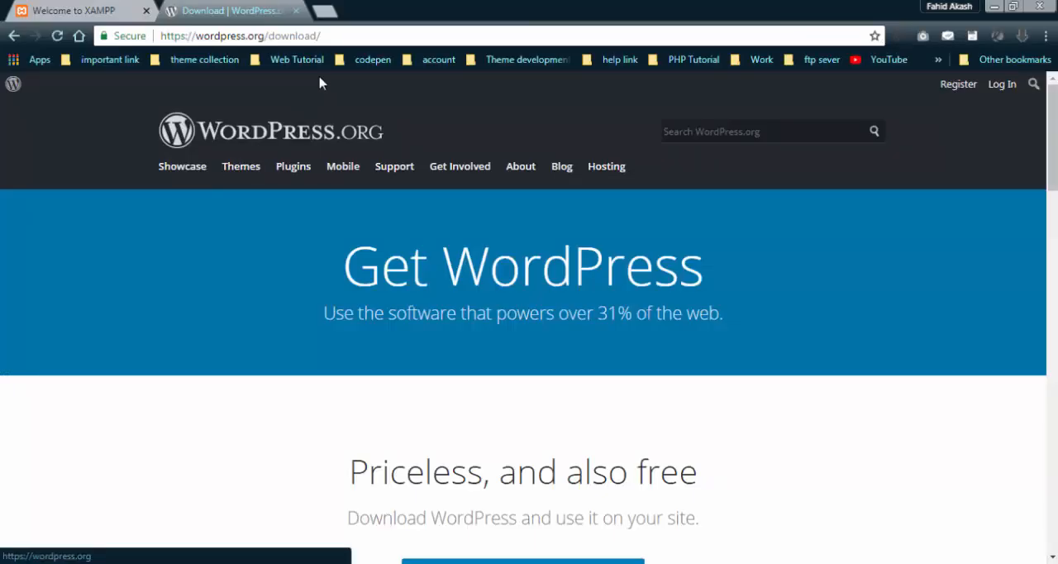
click(177, 37)
key(ctrl+v)
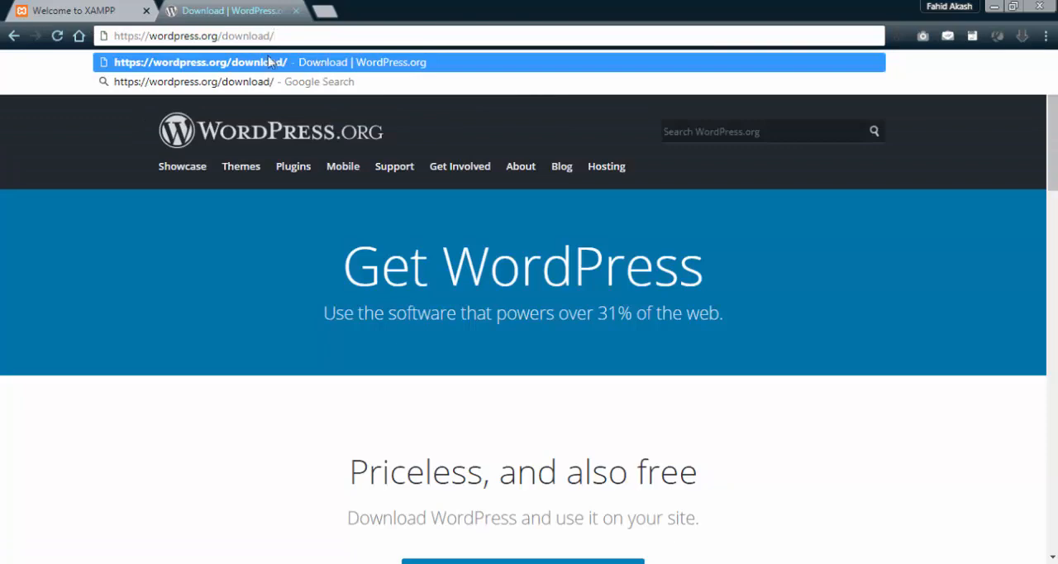
key(Return)
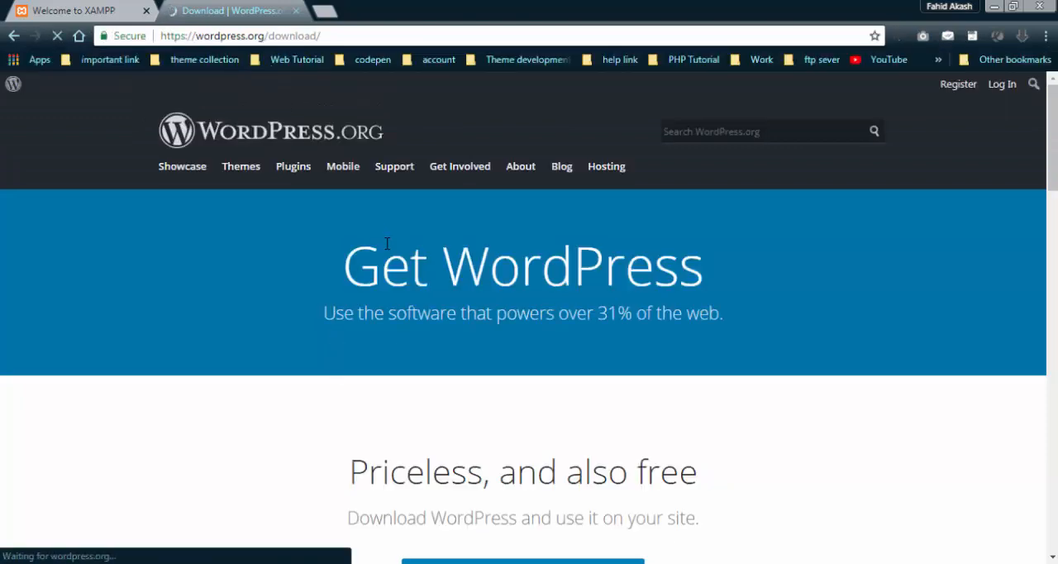
scroll(541, 224, down, 5)
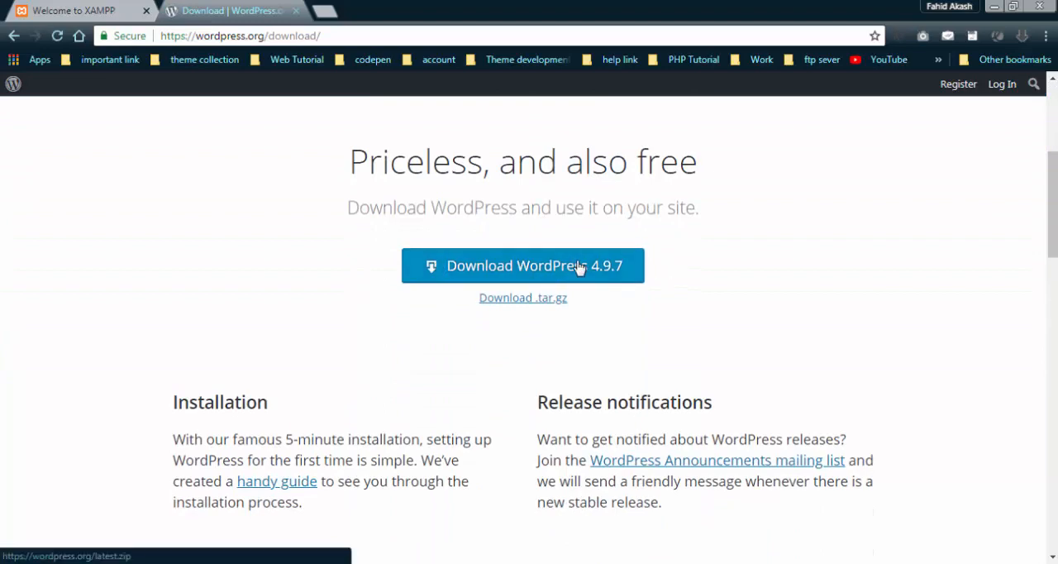
Return to the Notepad setup notes and highlight instruction 5, "Download wordpress".
key(alt+Tab)
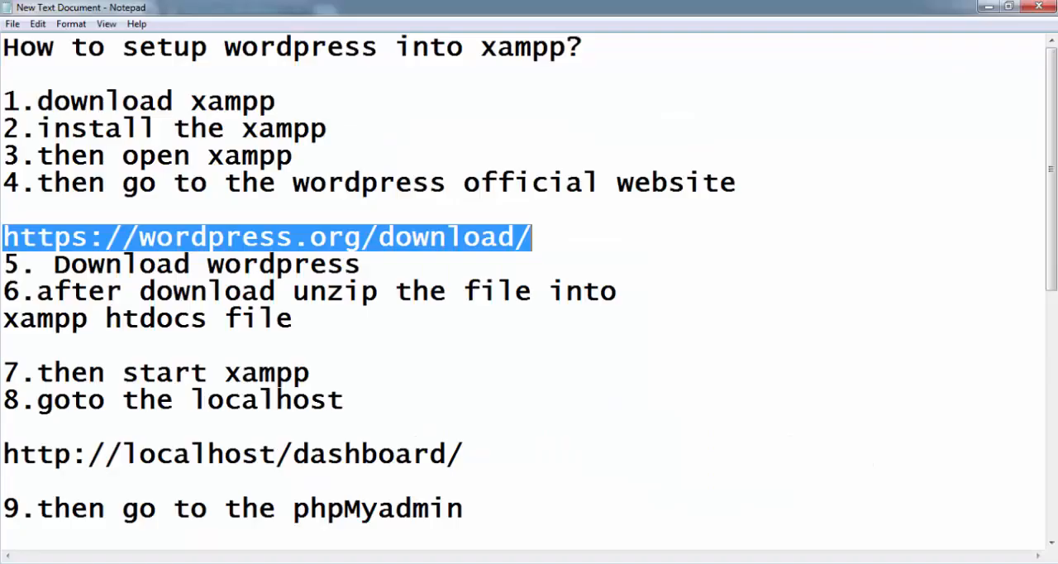
drag(361, 264, 302, 286)
click(380, 277)
drag(412, 264, 56, 264)
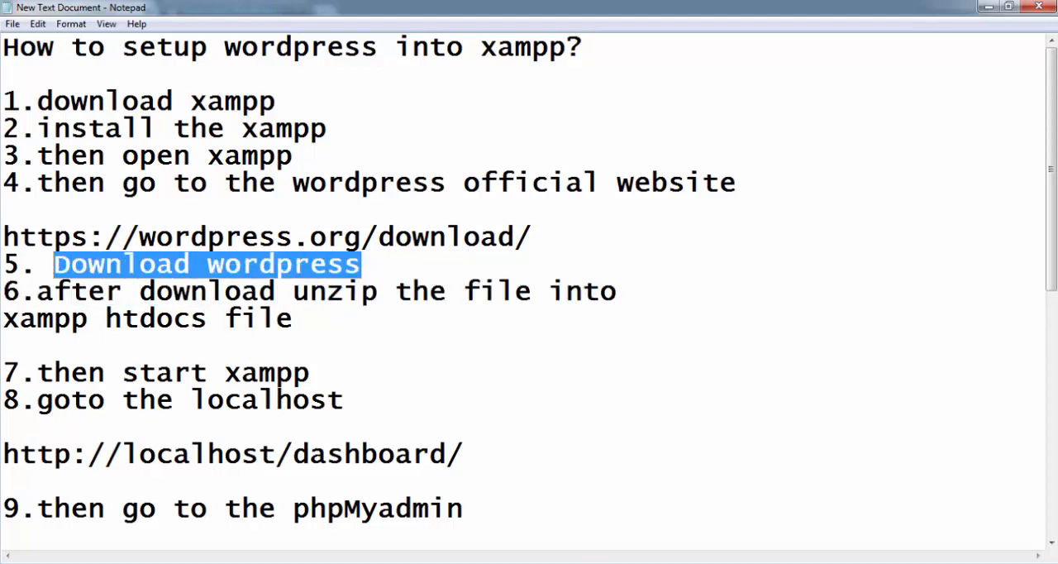
Uncover the desktop to point out the downloaded wordpress-4.9.7 archive, and bring the setup notes back.
click(986, 6)
click(995, 7)
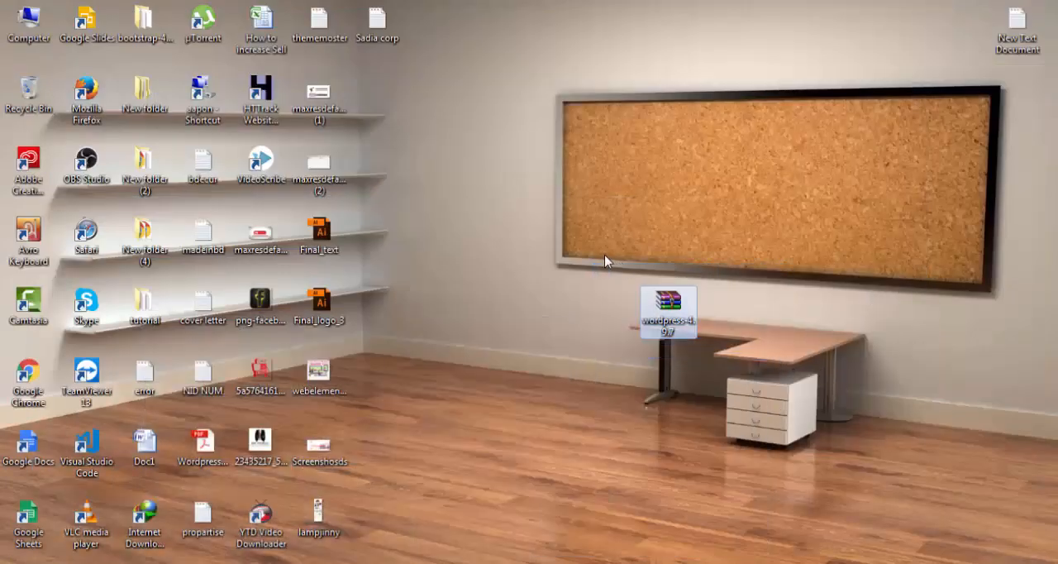
drag(601, 258, 800, 382)
click(563, 491)
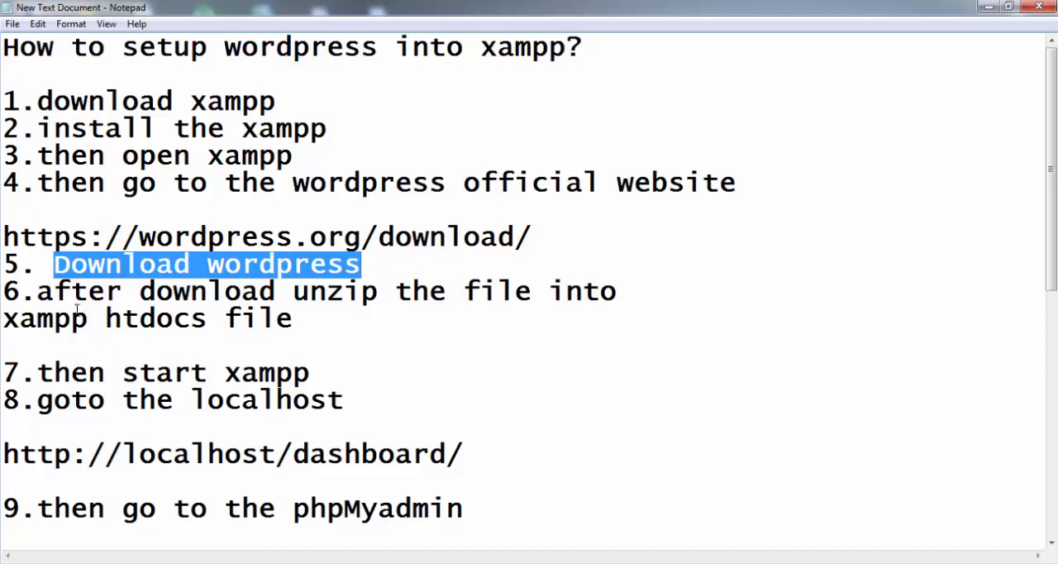
Highlight instruction 6 about unzipping the file into the XAMPP htdocs folder, and minimize the notes.
drag(36, 291, 625, 307)
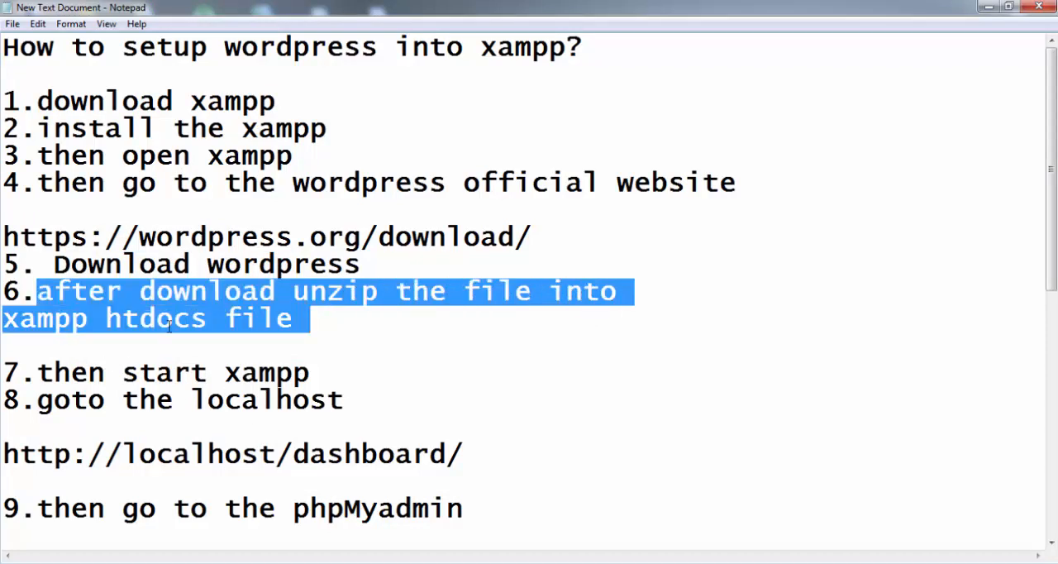
click(297, 323)
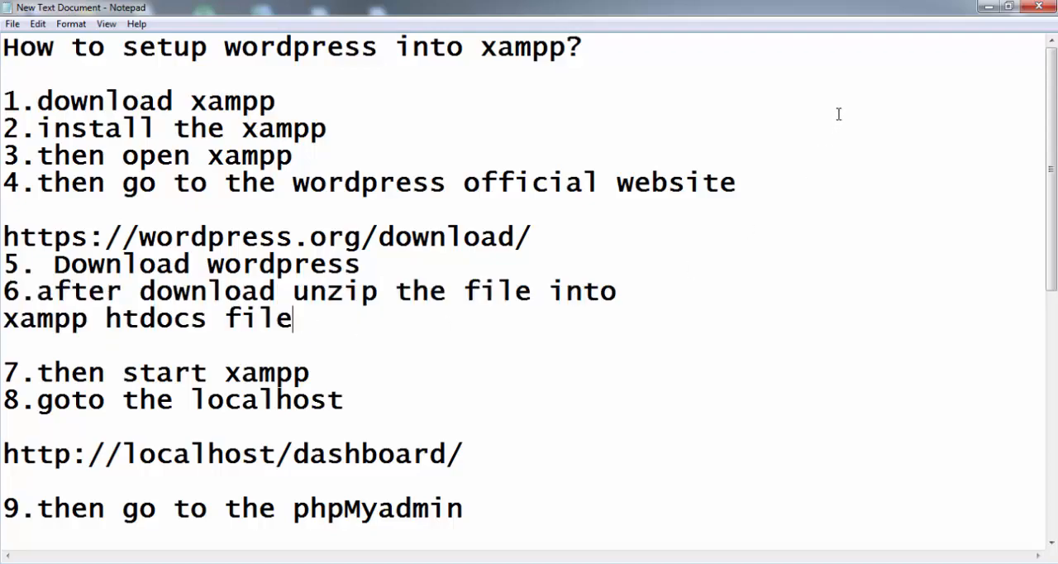
click(988, 7)
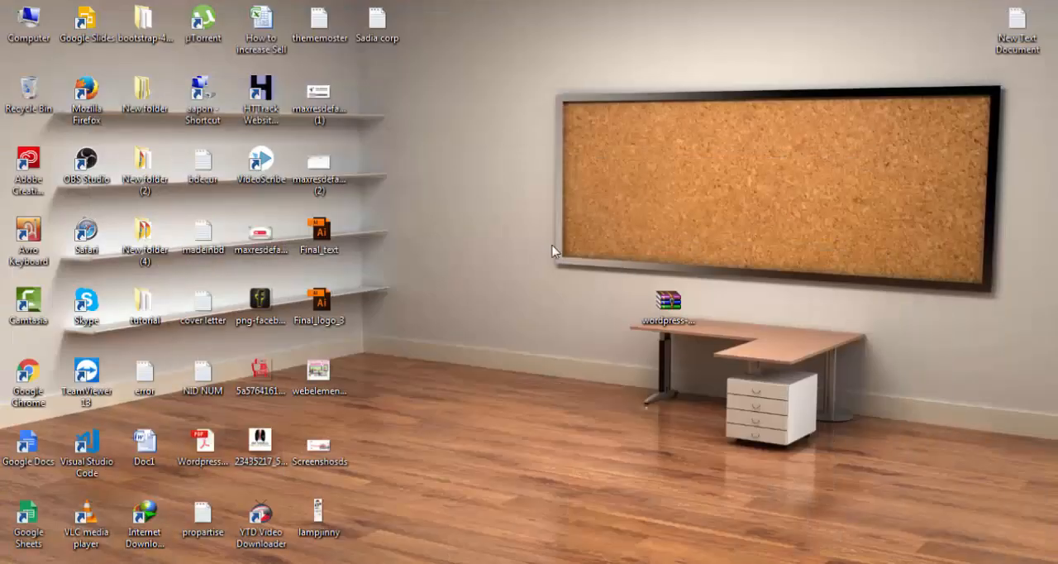
Browse to C:\xampp\htdocs in Windows Explorer to examine its contents, go back to Computer and minimize the window.
key(super+e)
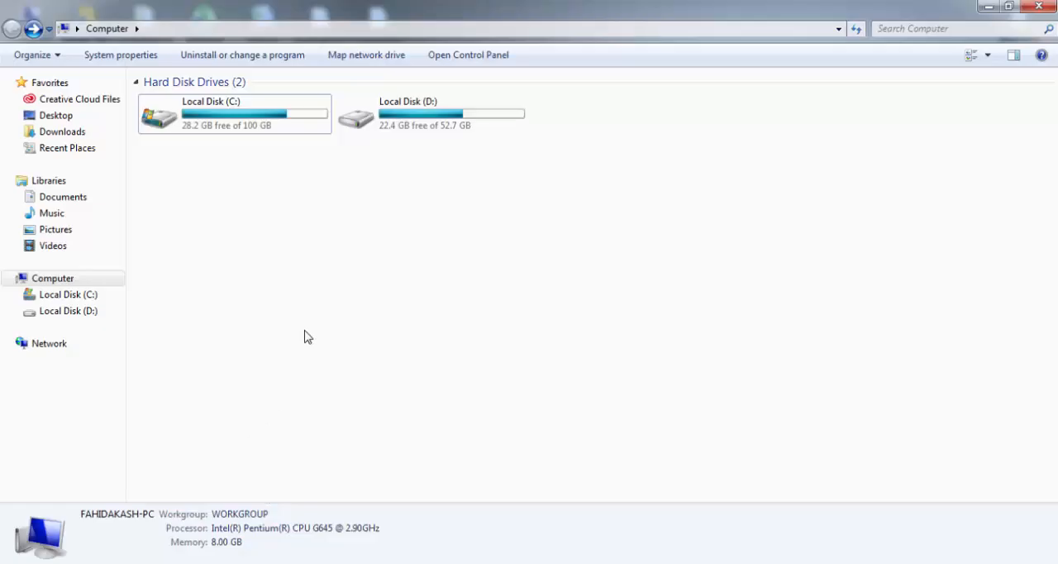
double_click(206, 135)
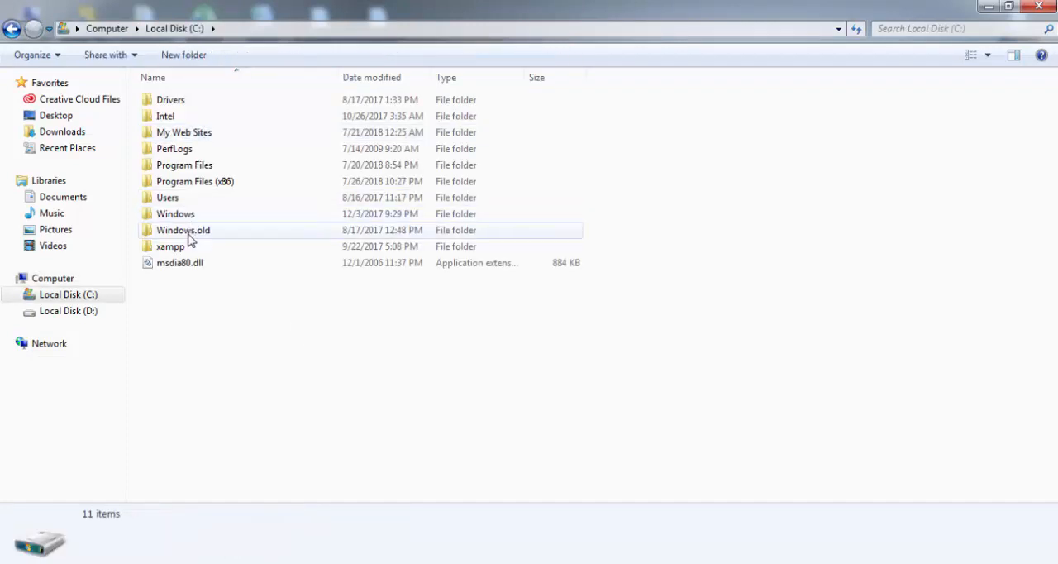
double_click(173, 246)
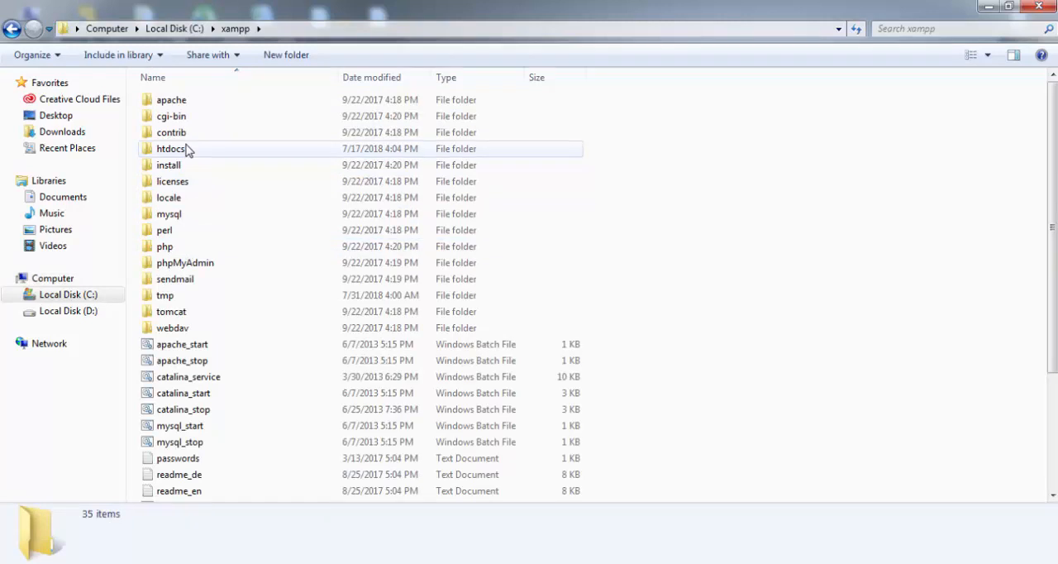
double_click(171, 149)
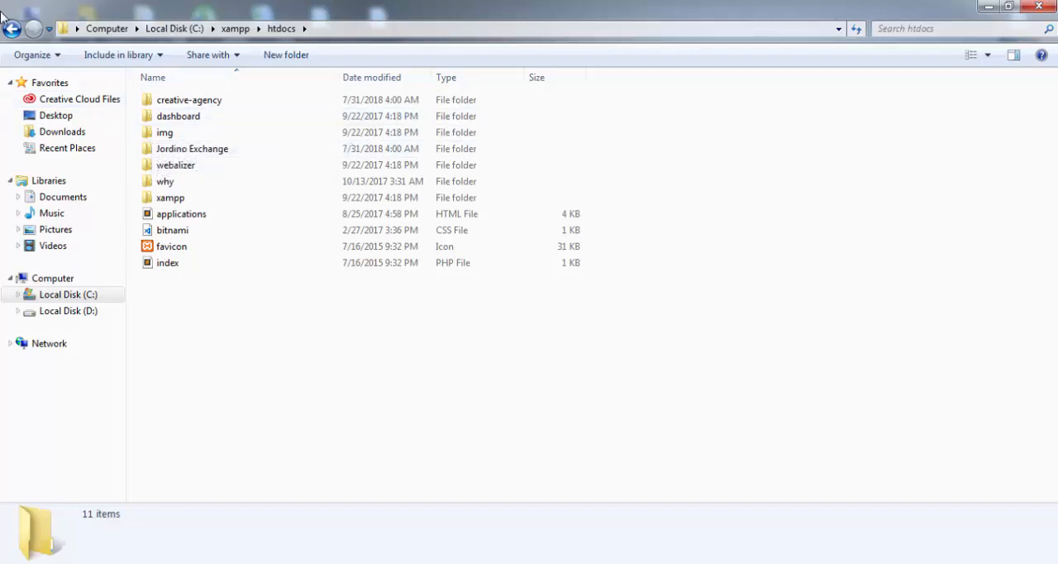
click(10, 30)
click(10, 30)
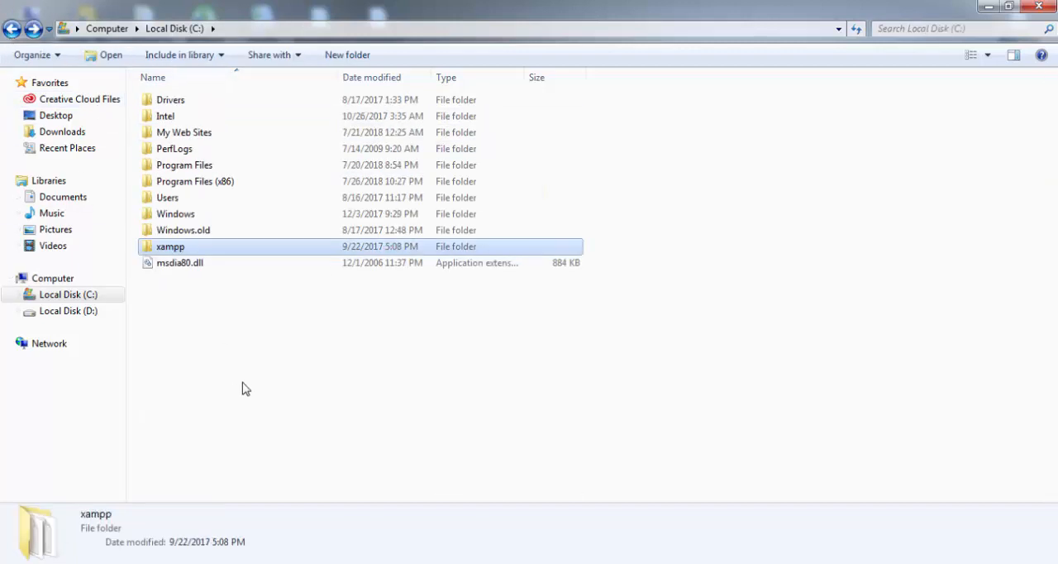
click(12, 30)
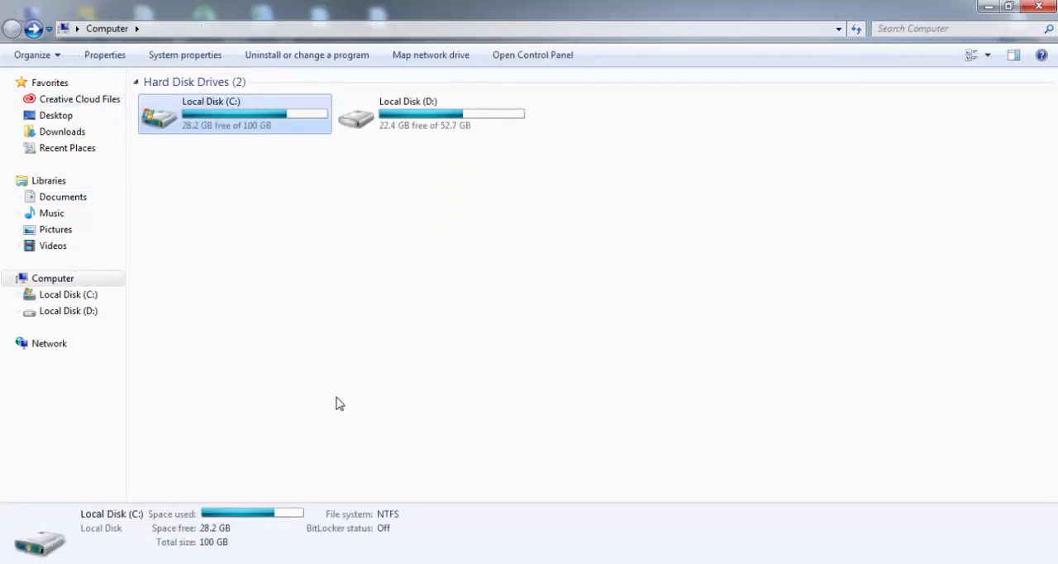
click(988, 7)
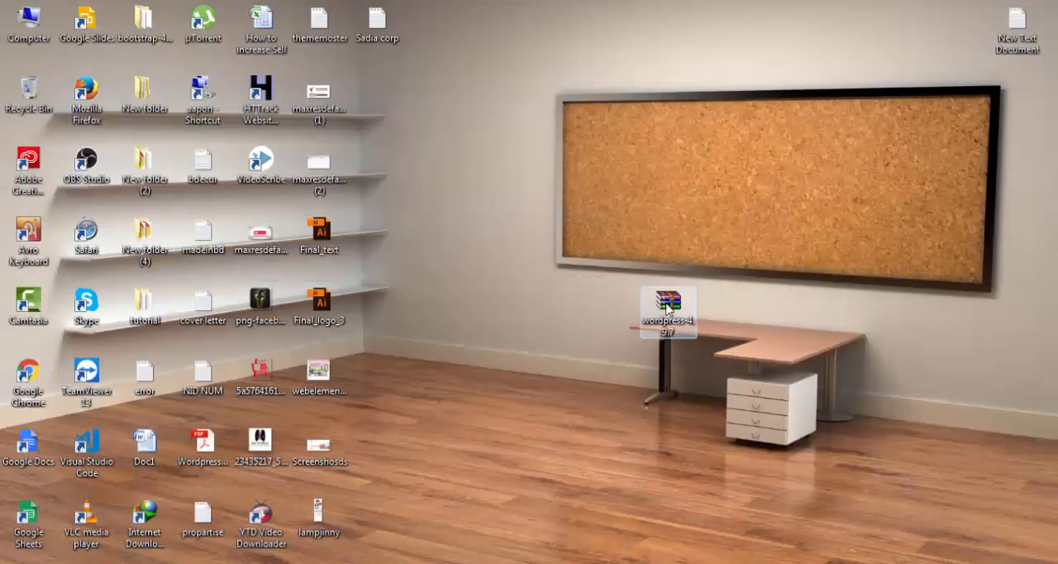
Move the wordpress-4.9.7 archive higher on the desktop and open the C:\xampp\htdocs folder in Windows Explorer.
drag(668, 312, 669, 192)
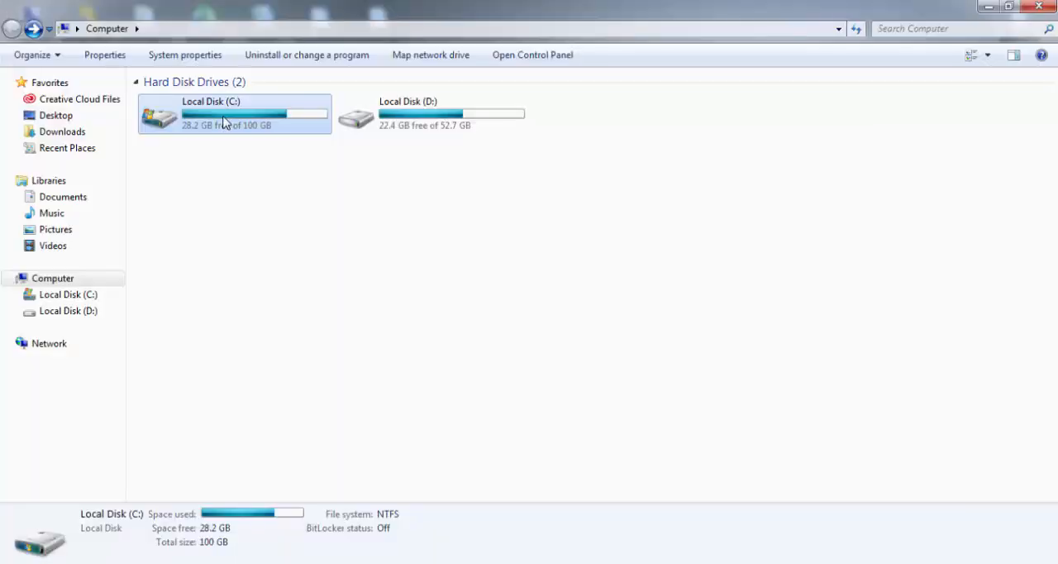
double_click(224, 123)
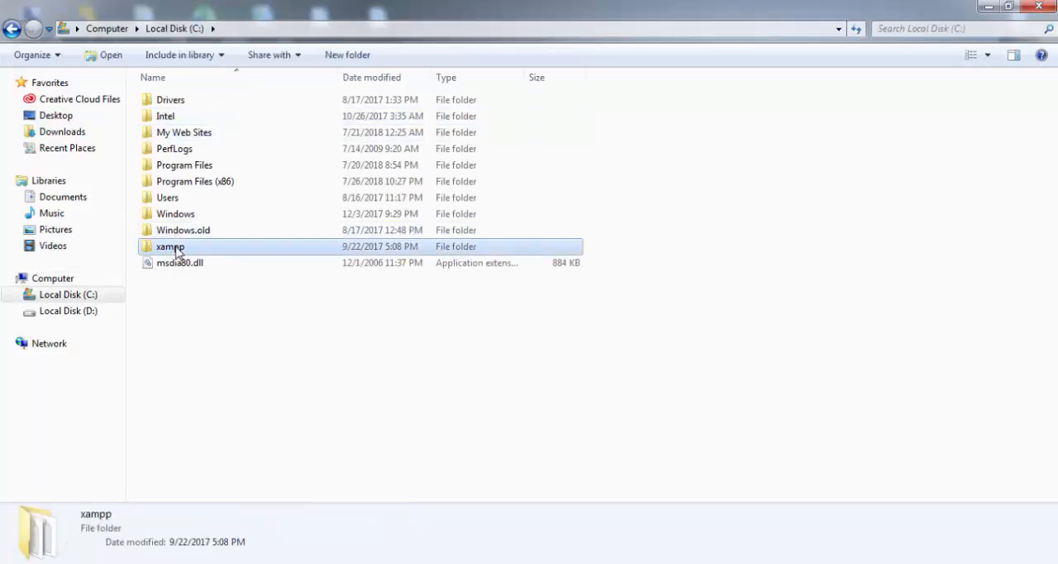
double_click(172, 245)
double_click(174, 151)
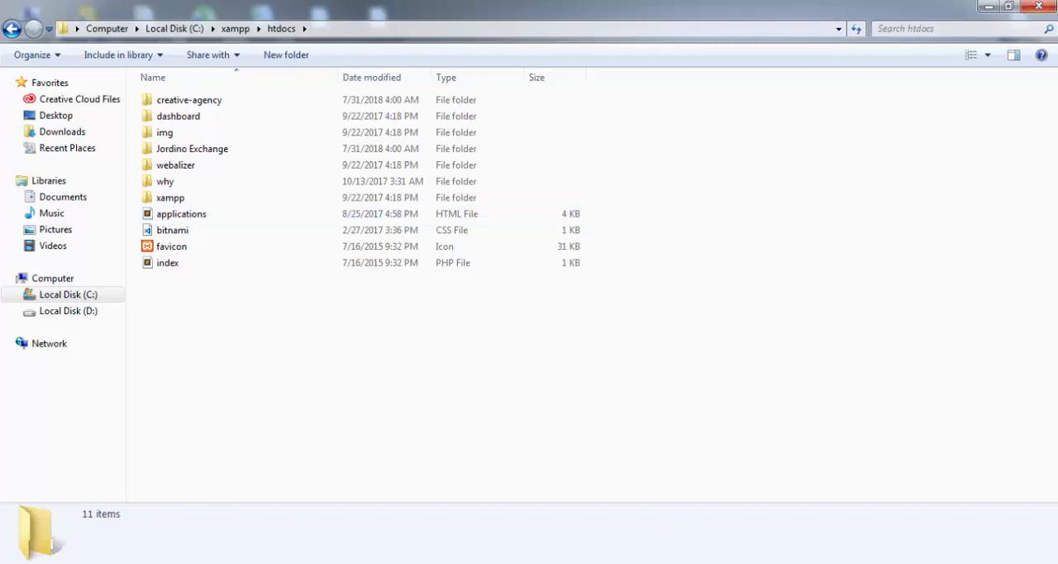
Open the wordpress-4.9.7 archive from the desktop in WinRAR and select the wordpress folder inside it.
click(988, 6)
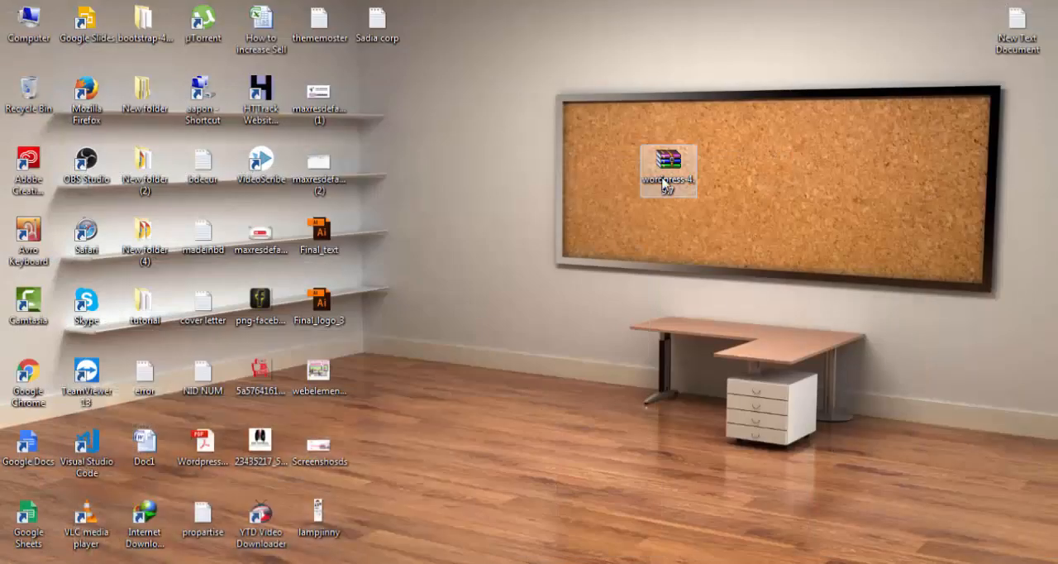
double_click(665, 178)
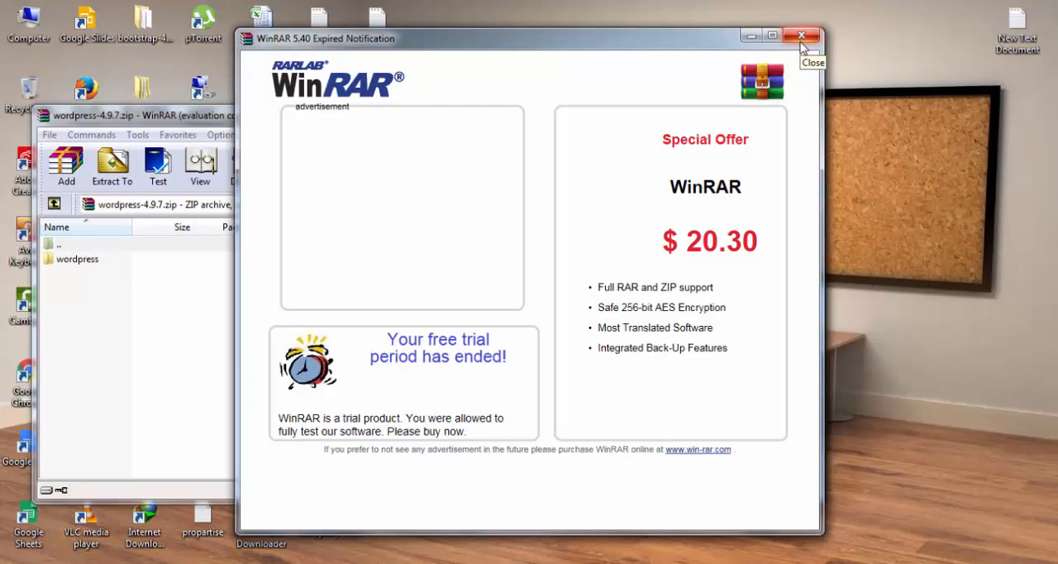
click(801, 38)
click(74, 259)
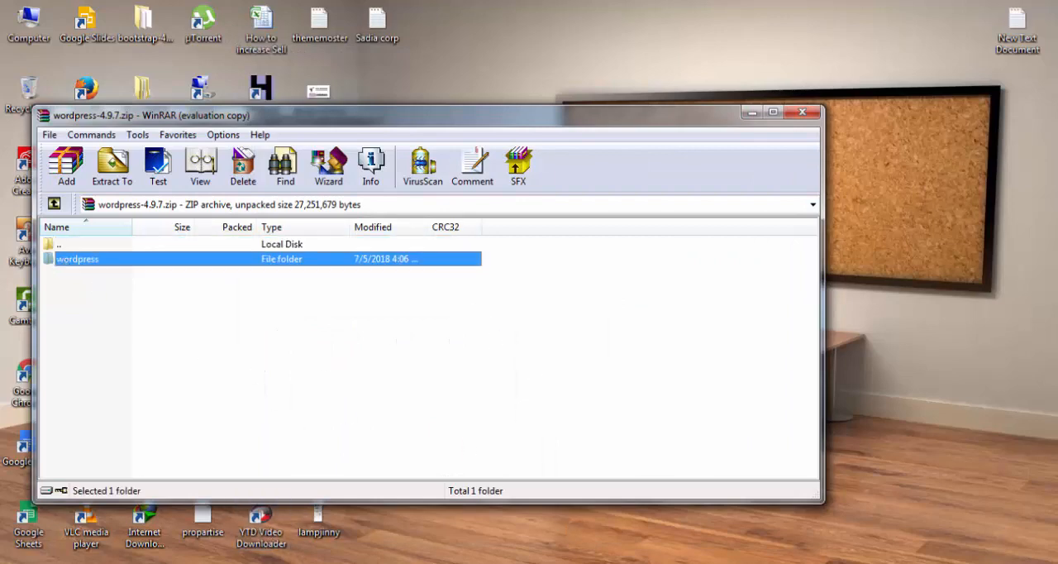
Extract the wordpress folder from the WinRAR archive into C:\xampp\htdocs in Windows Explorer.
click(161, 562)
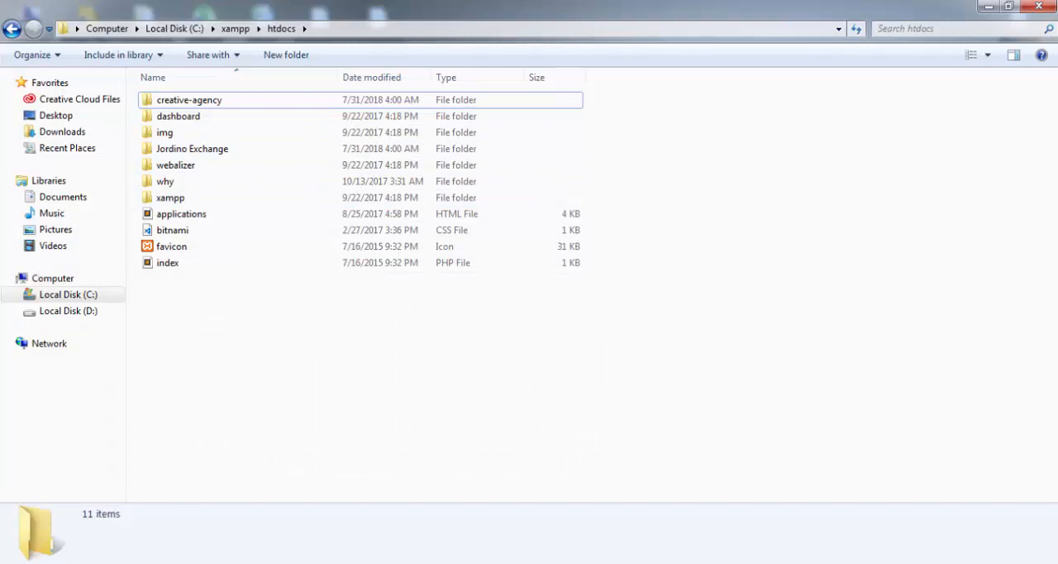
key(alt+Tab)
drag(471, 120, 852, 183)
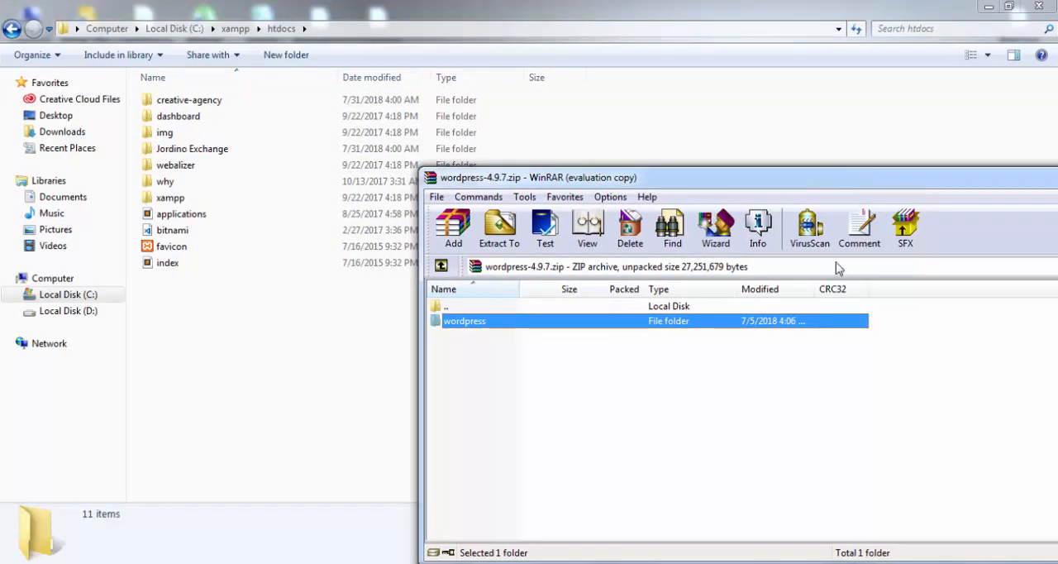
drag(484, 323, 209, 353)
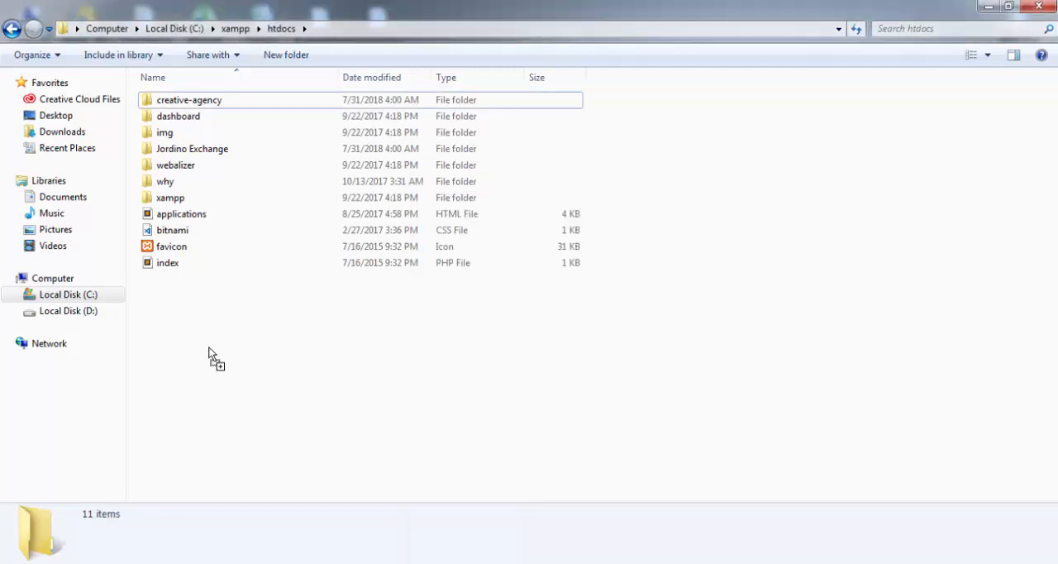
Open the extracted wordpress folder in htdocs to examine its files, and go back to htdocs.
click(229, 369)
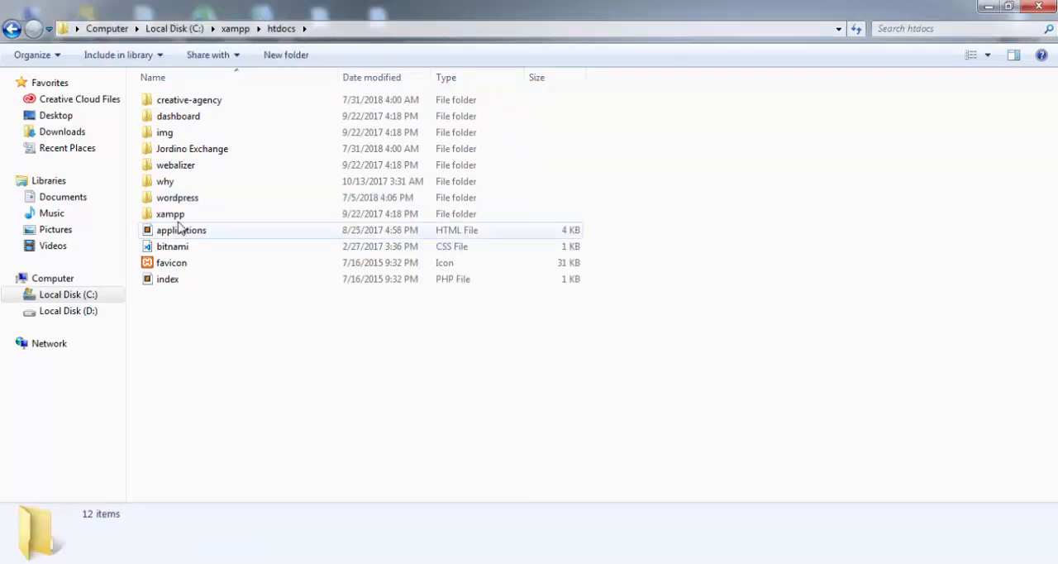
double_click(176, 198)
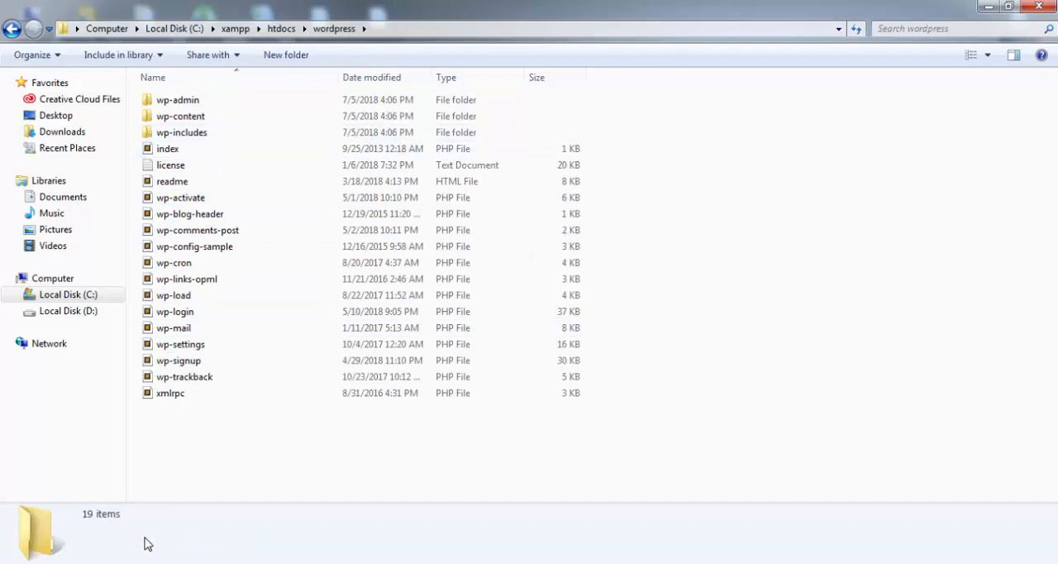
click(10, 28)
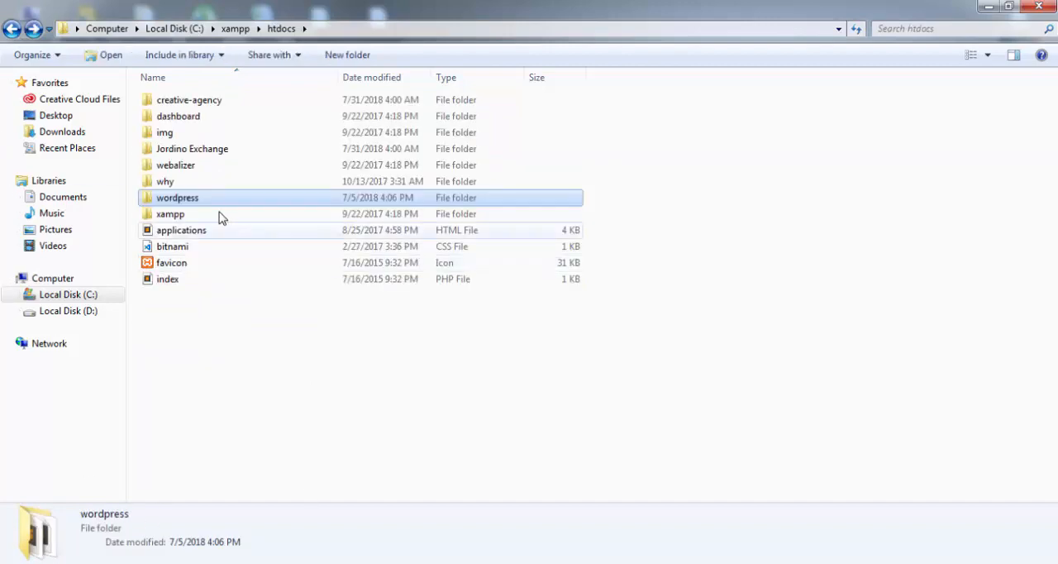
click(441, 488)
Minimize the htdocs folder window and close the wordpress-4.9.7.zip archive in WinRAR.
click(988, 6)
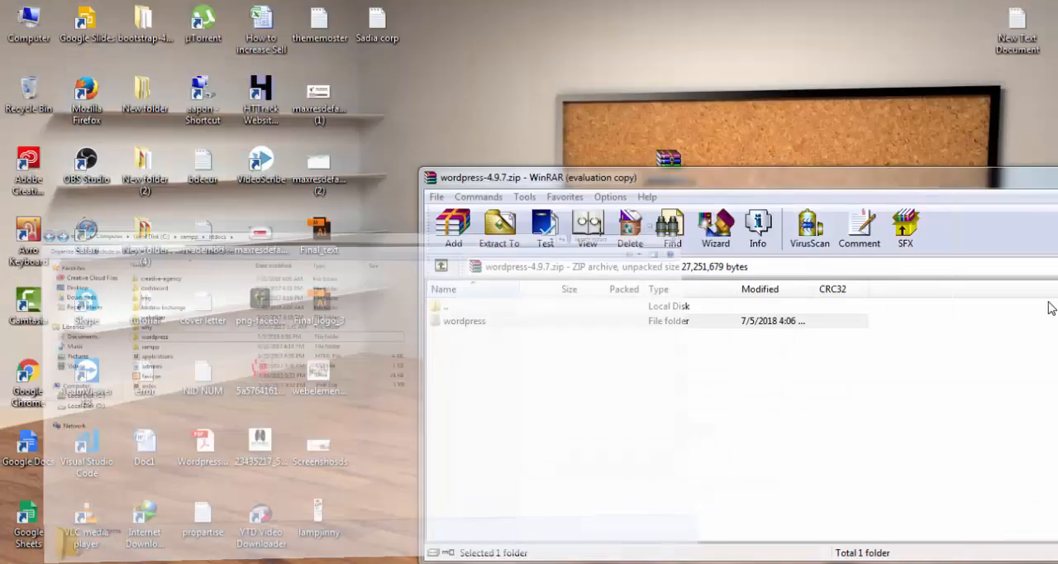
drag(823, 178, 559, 170)
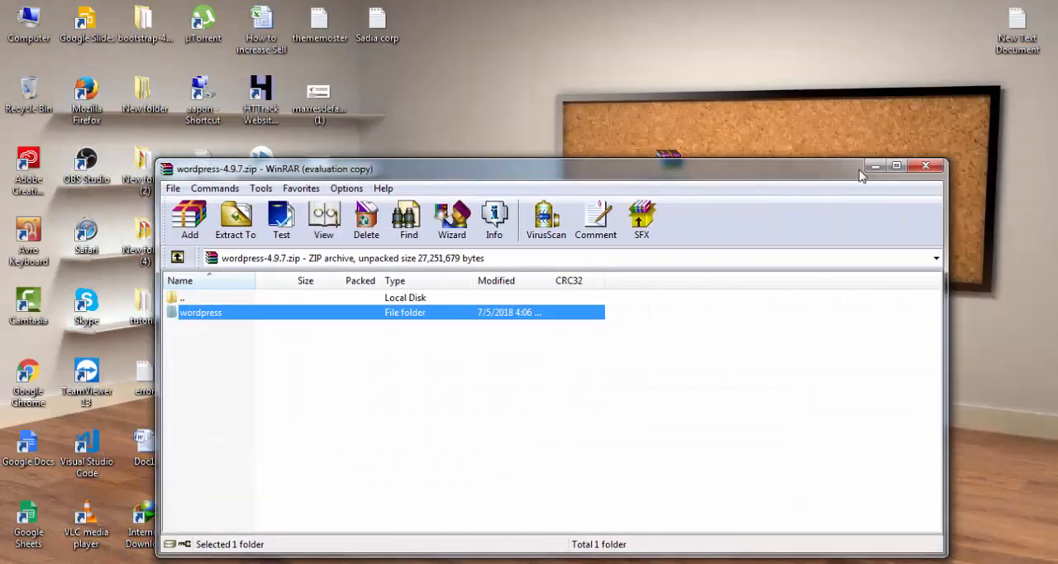
click(926, 166)
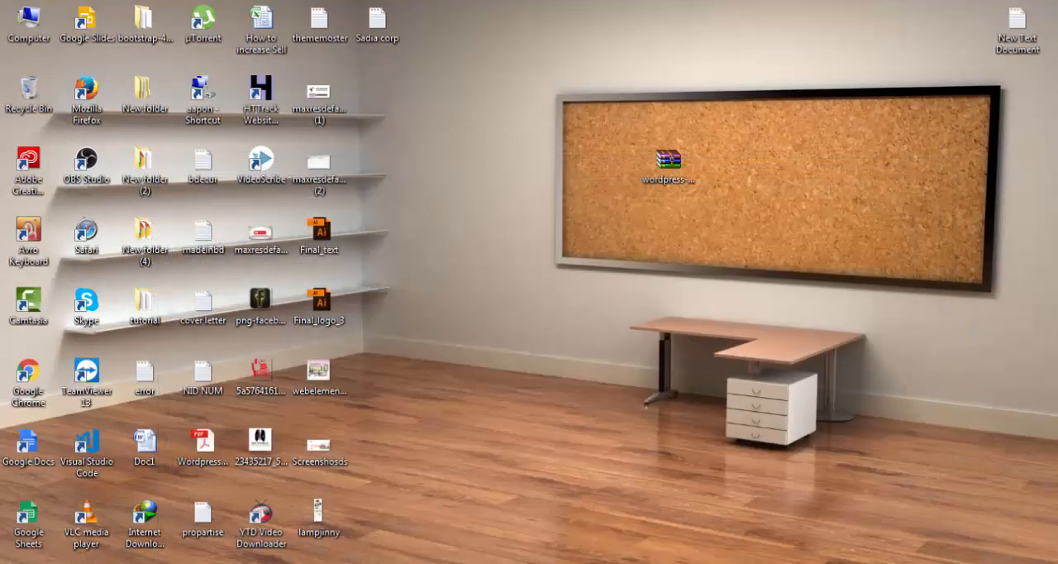
Bring back the setup notes in Notepad and highlight instruction 7 about starting XAMPP.
mouse_move(212, 562)
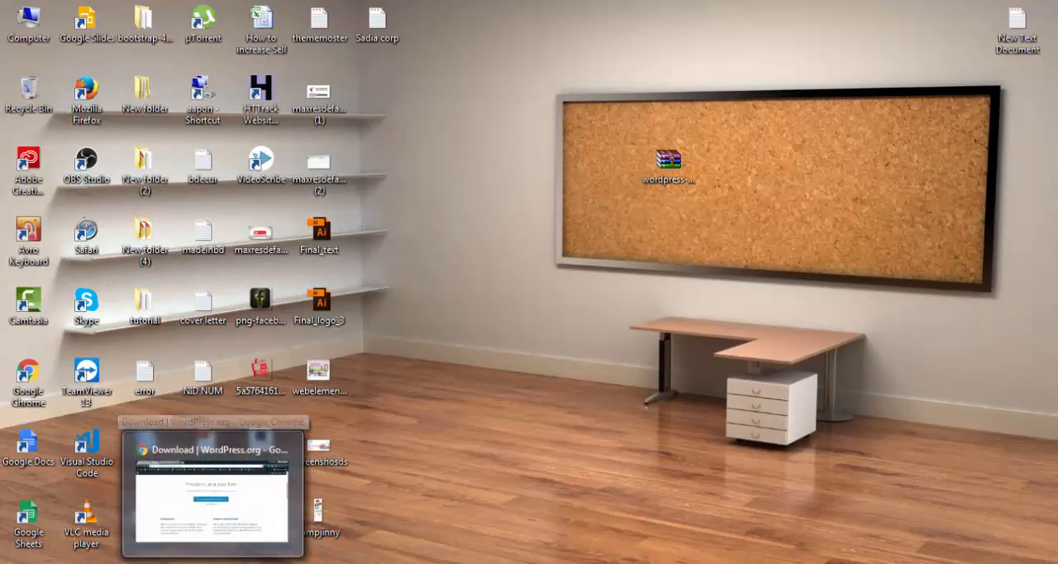
click(675, 558)
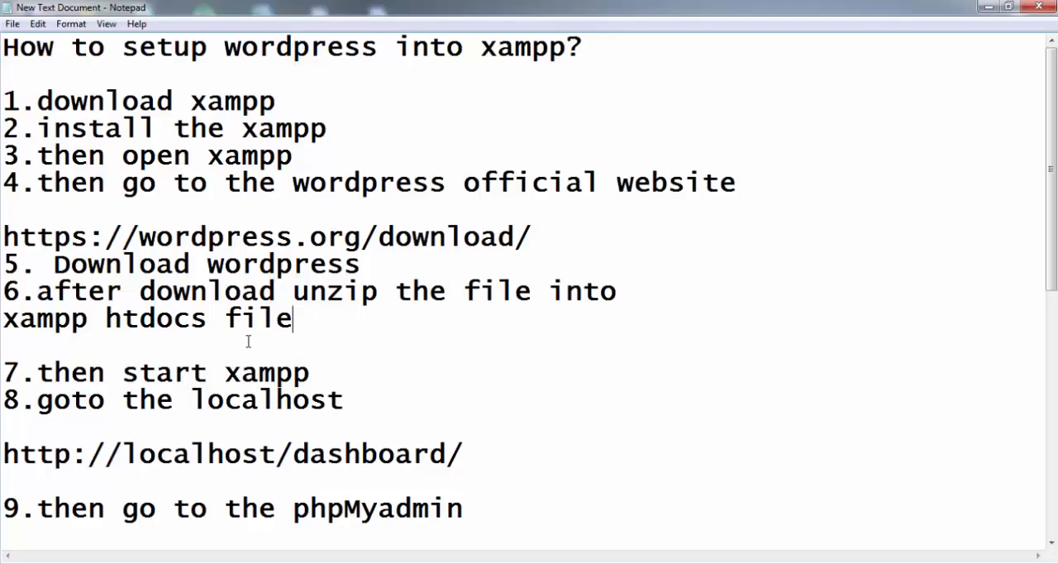
scroll(248, 342, down, 2)
drag(312, 216, 41, 211)
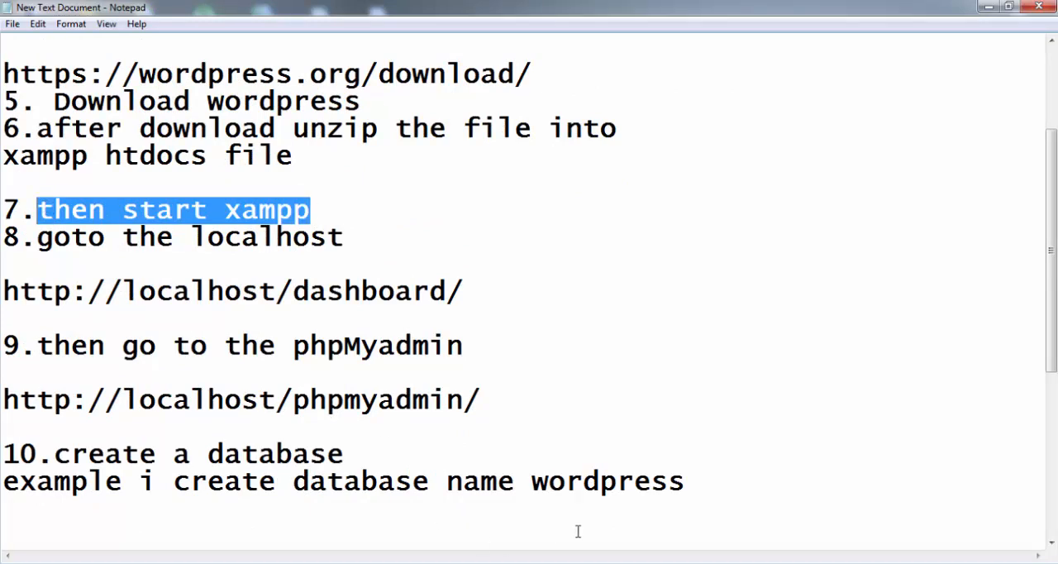
Switch to the XAMPP Control Panel, start the Apache and MySQL modules, and minimize it.
click(641, 560)
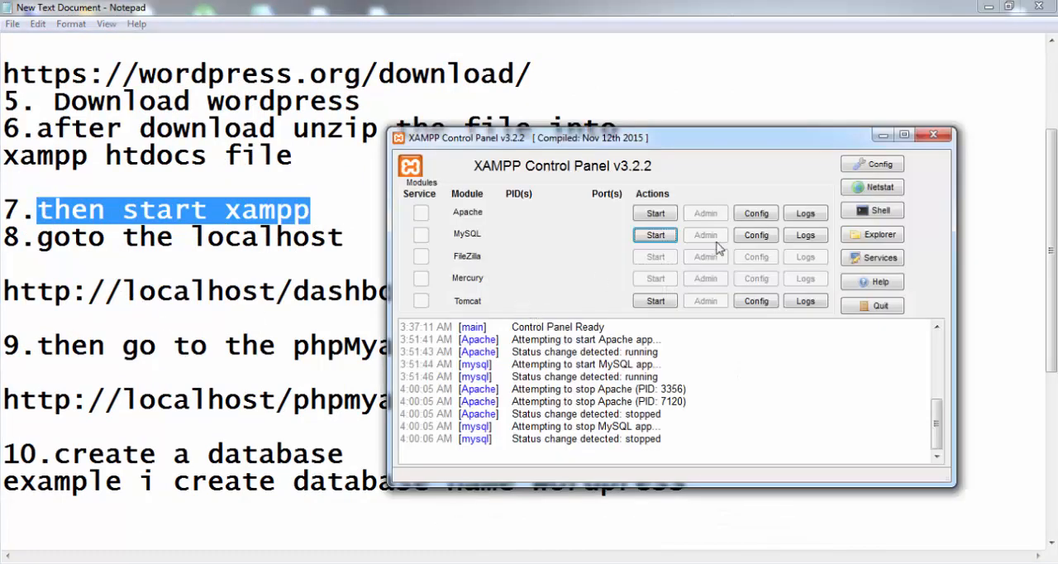
click(655, 213)
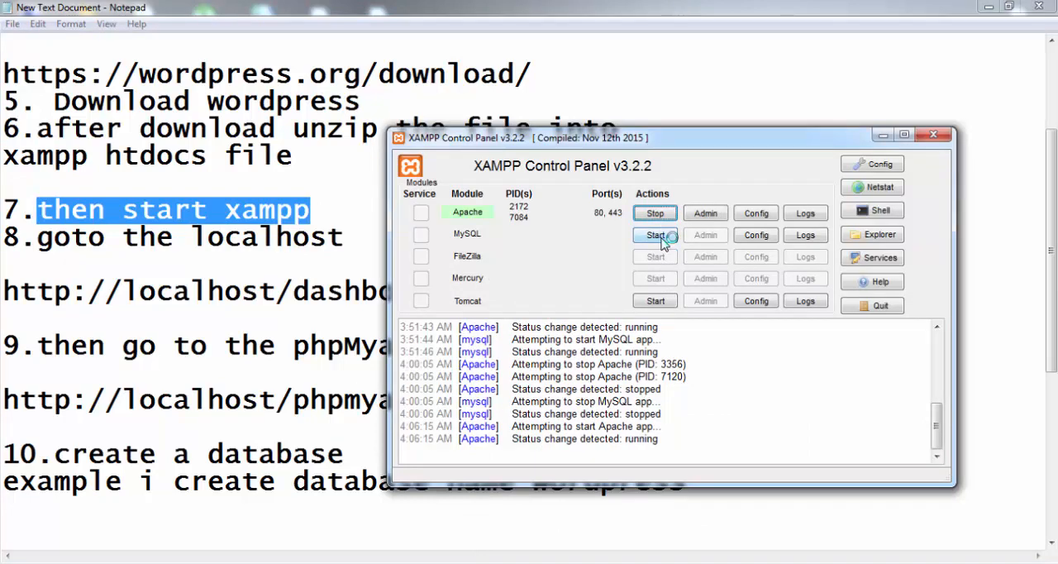
click(655, 235)
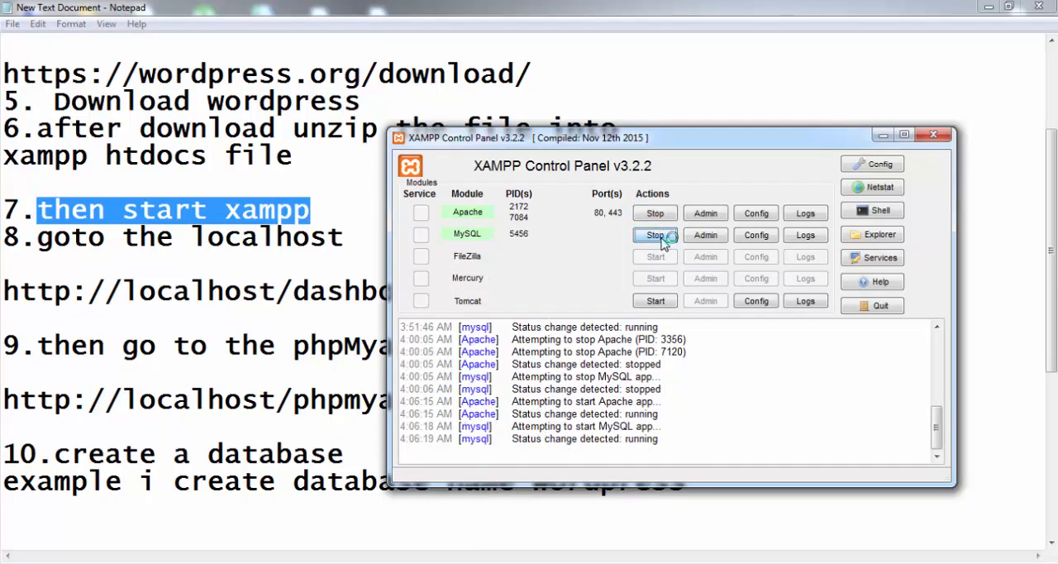
click(881, 137)
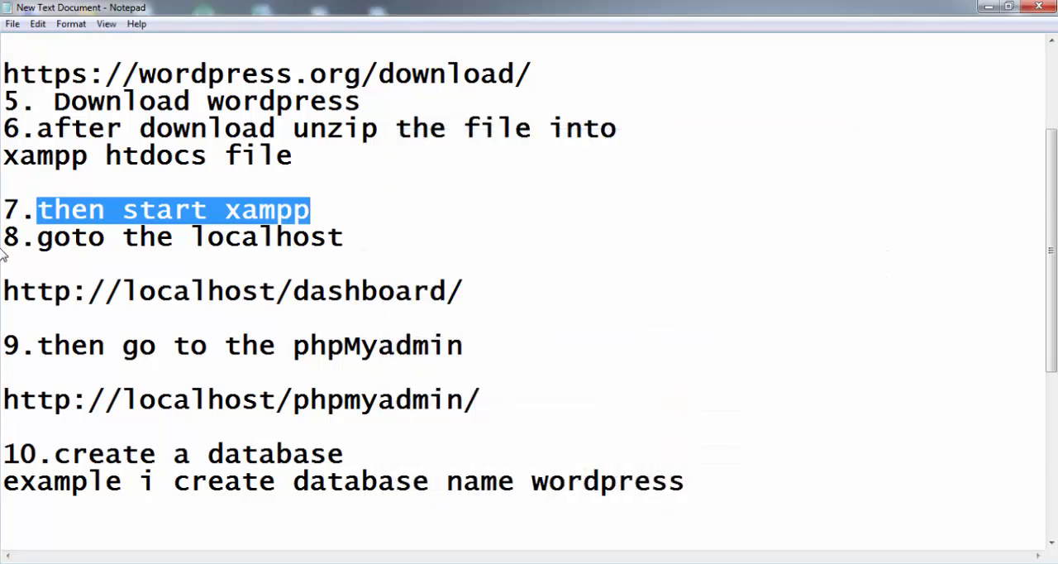
Highlight instruction 8 and the dashboard address in the notes, and load localhost/dashboard/ in Chrome.
drag(39, 239, 361, 240)
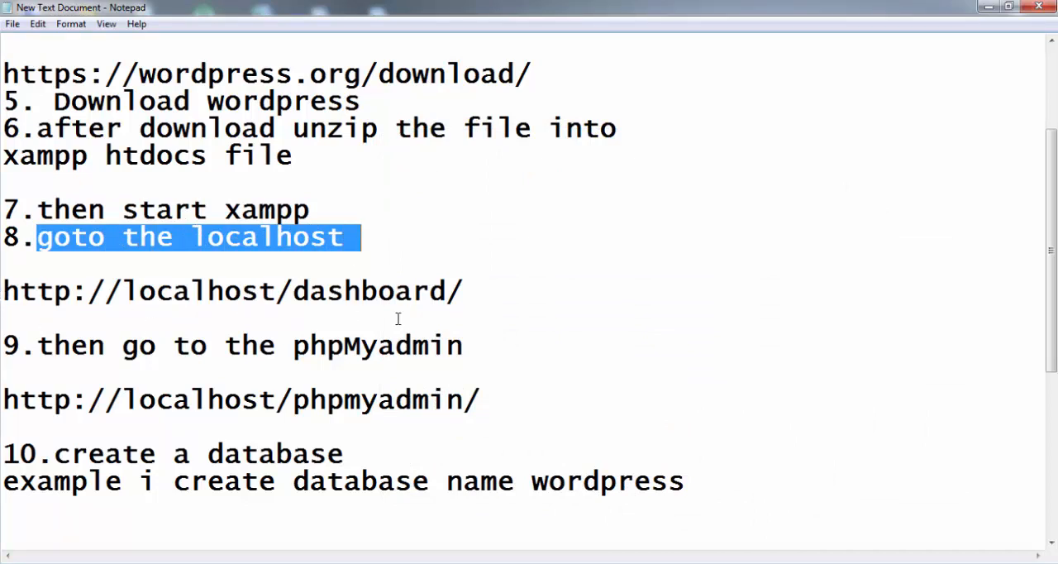
drag(476, 288, 17, 263)
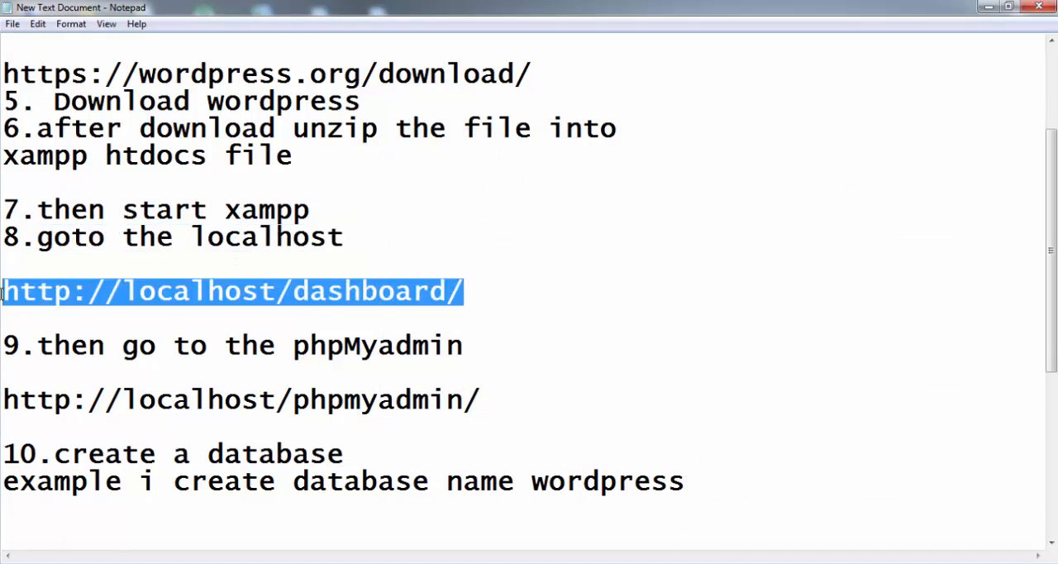
key(alt+Tab)
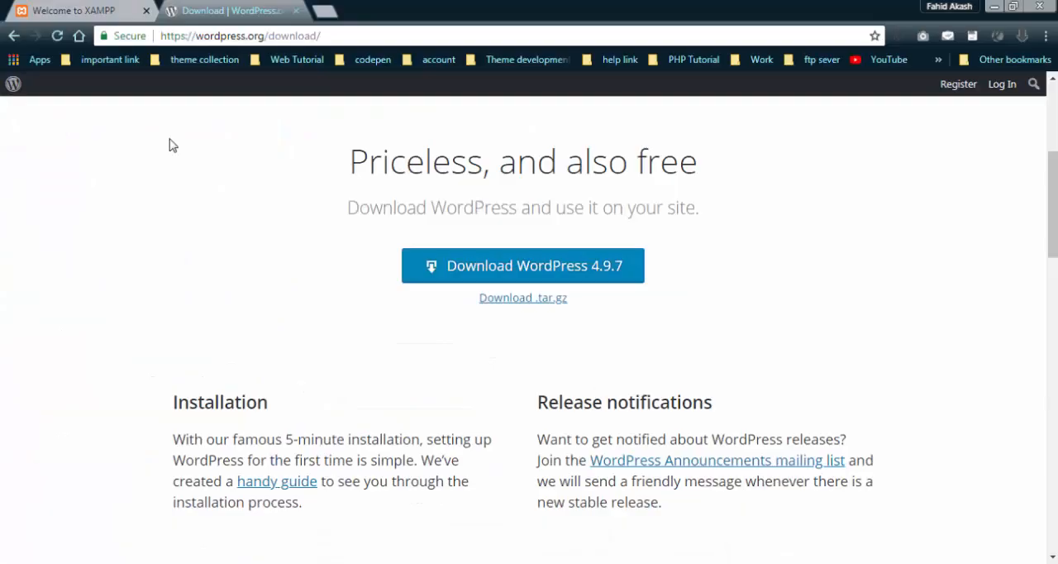
click(75, 5)
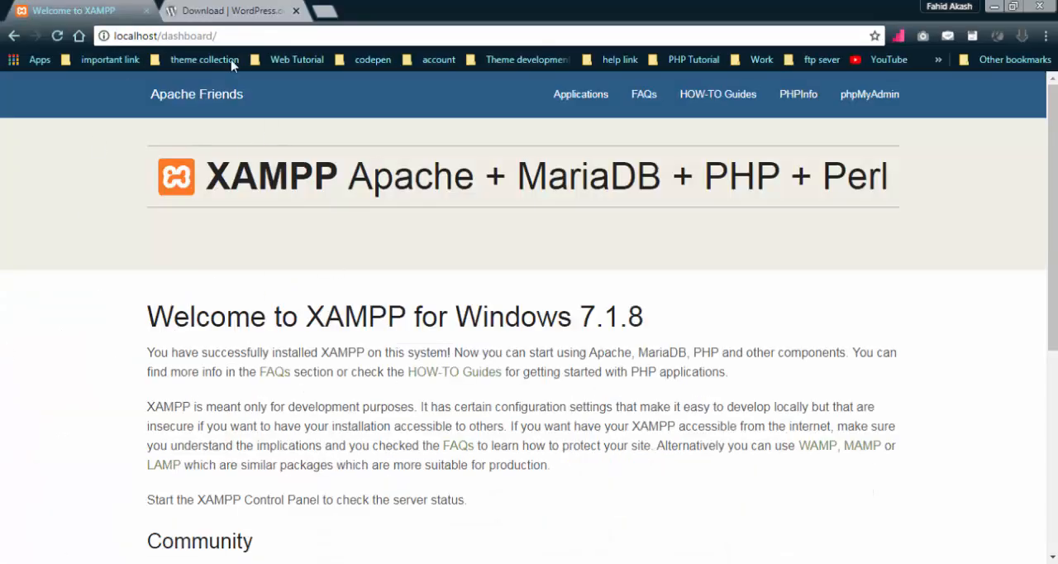
click(107, 33)
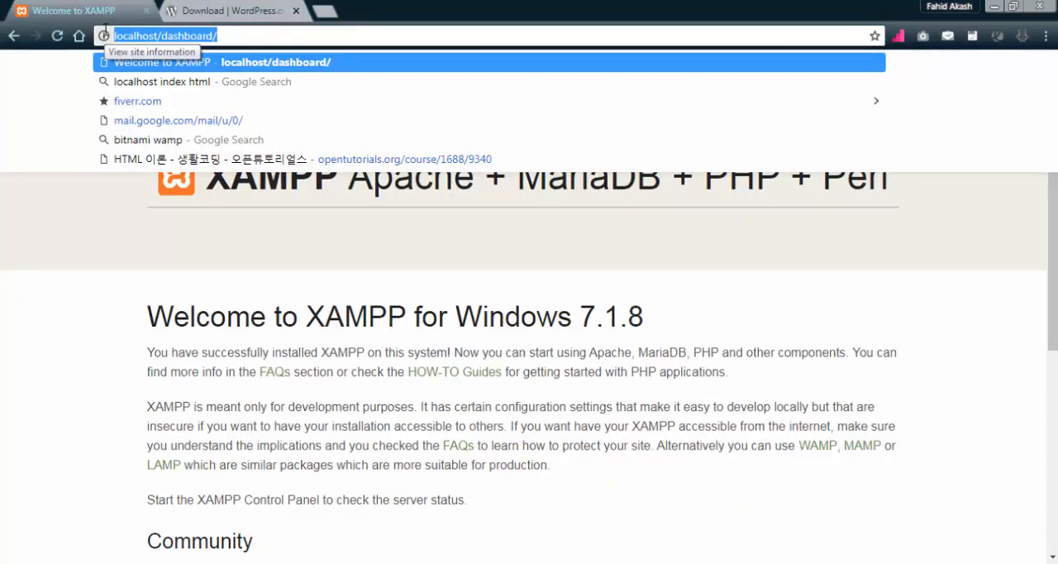
key(Return)
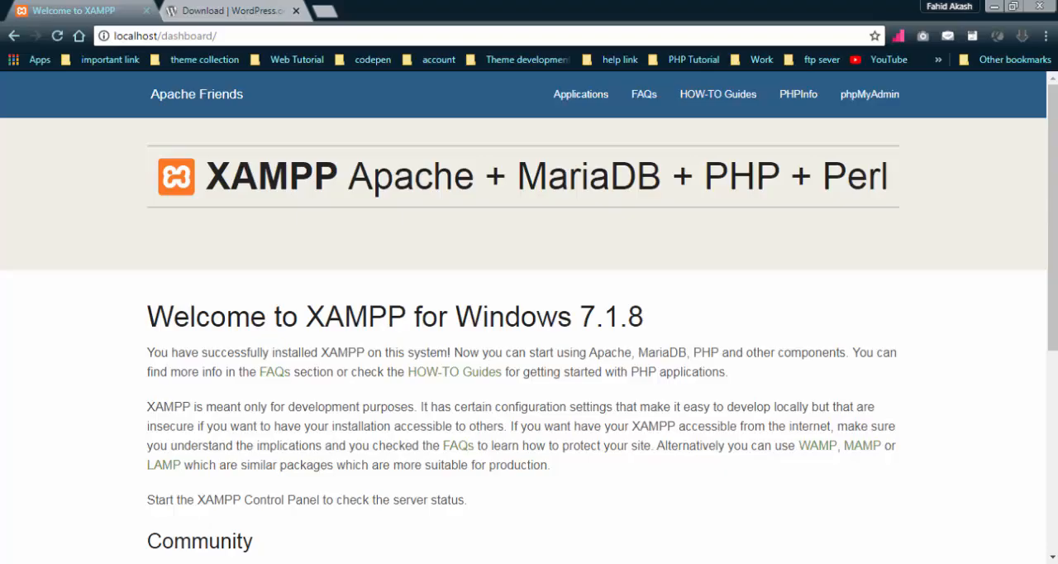
key(alt+Tab)
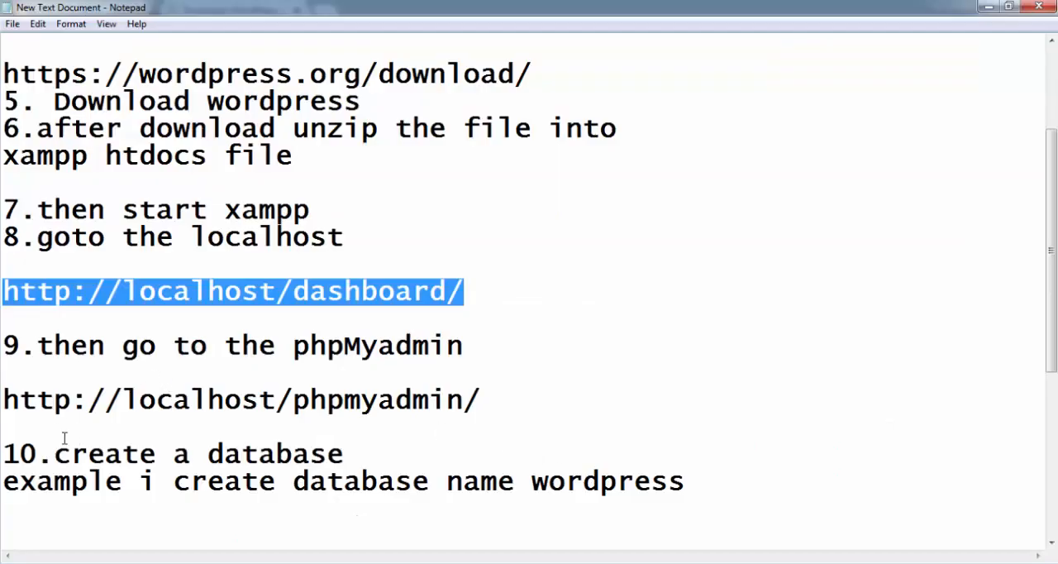
mouse_move(5, 394)
mouse_down()
mouse_move(400, 400)
mouse_move(496, 385)
mouse_move(495, 395)
mouse_move(2, 404)
mouse_up()
click(476, 358)
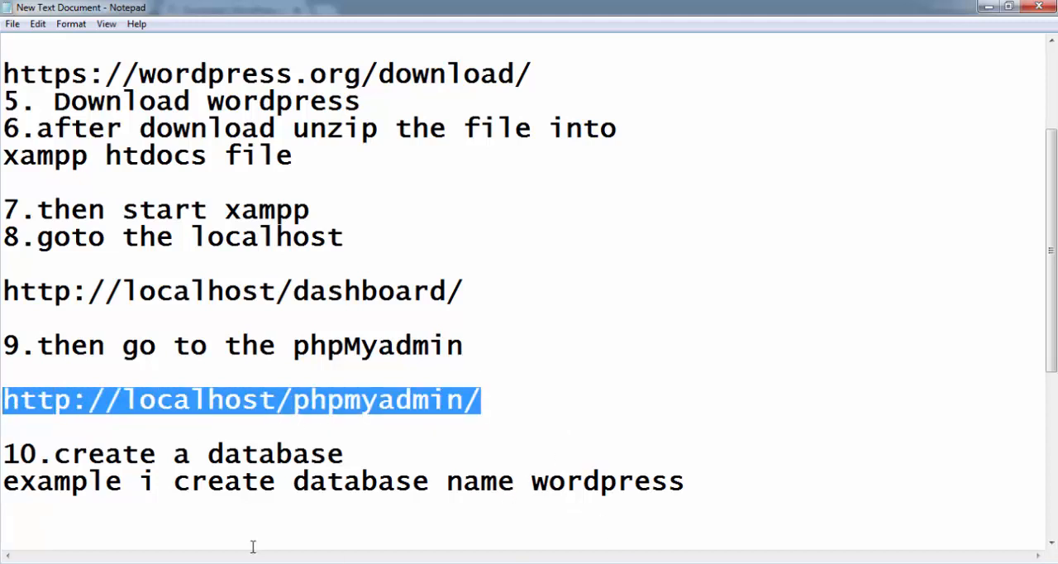
Switch to Chrome, open phpMyAdmin from the XAMPP dashboard, and bring up its form for creating a new database.
key(alt+Tab)
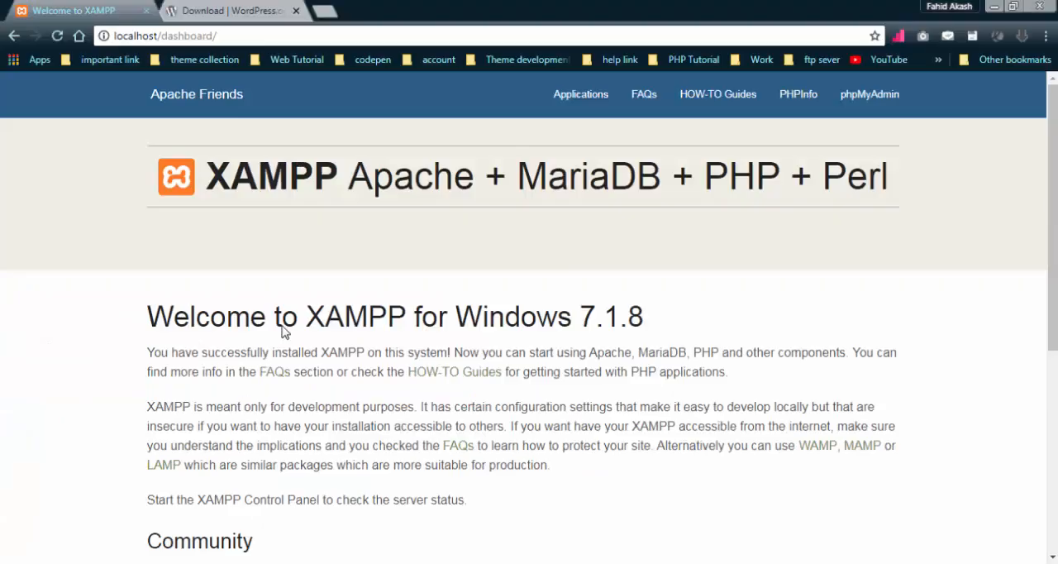
click(874, 107)
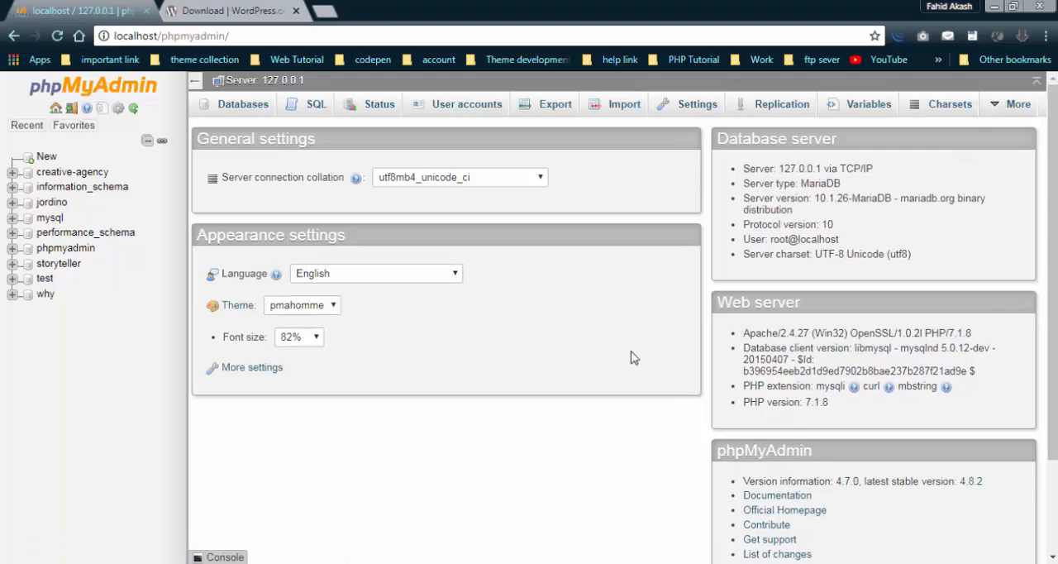
click(41, 159)
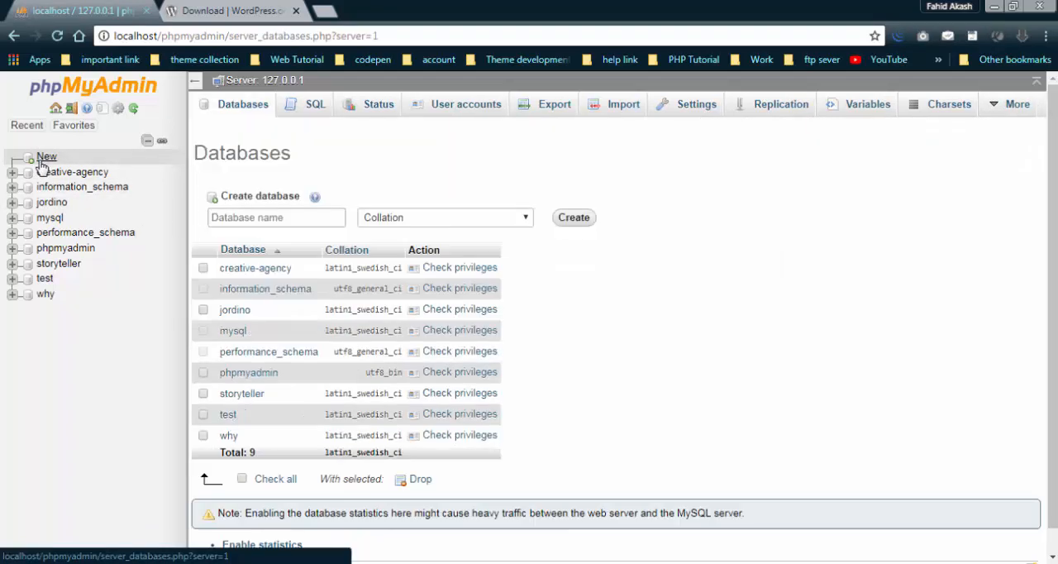
click(244, 219)
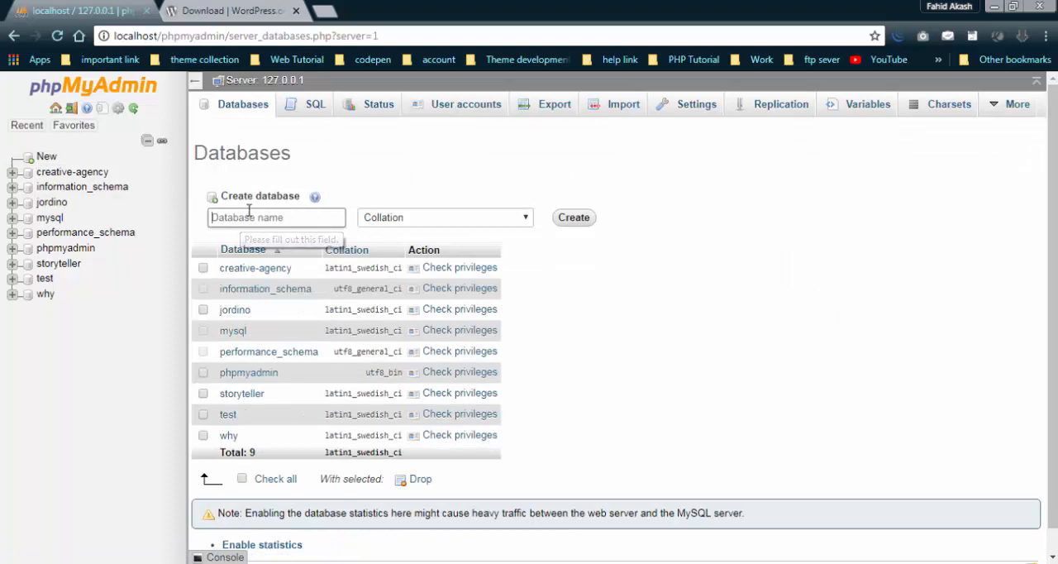
Highlight instruction 10 and the example database name wordpress in the notes, and return to phpMyAdmin's database name field.
key(alt+Tab)
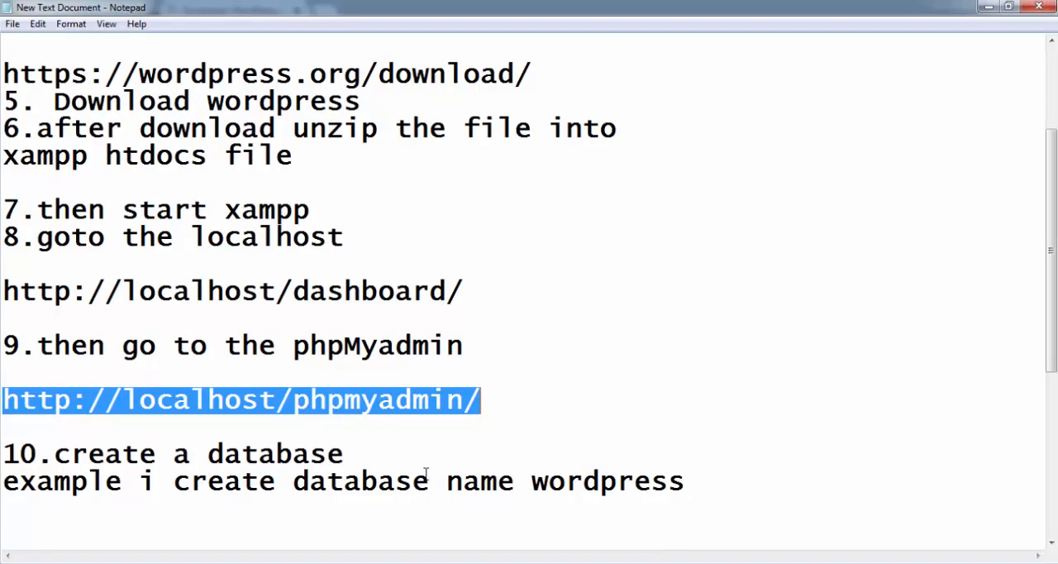
drag(53, 451, 697, 484)
click(697, 484)
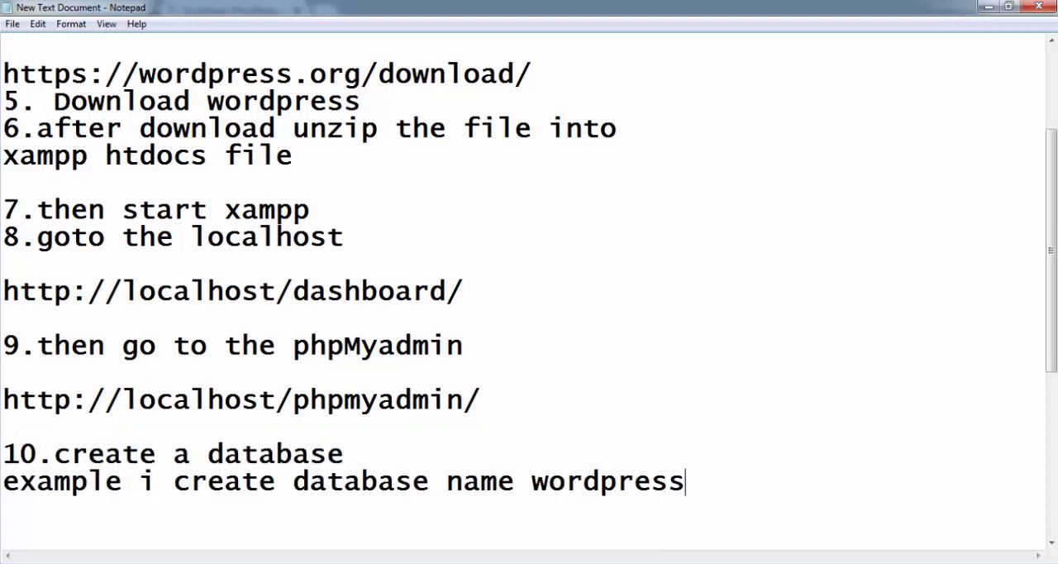
double_click(580, 483)
key(ctrl+c)
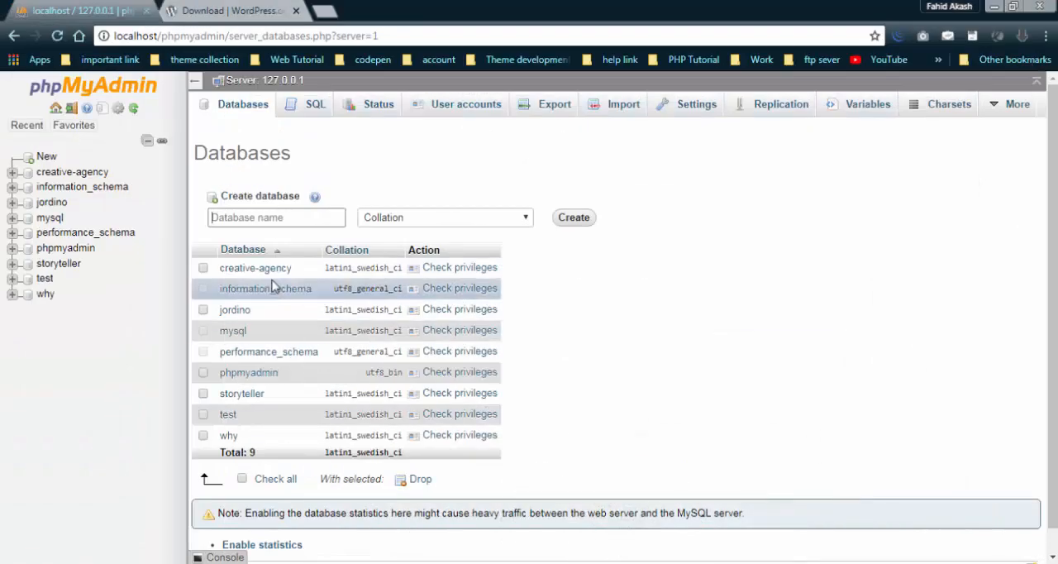
click(225, 215)
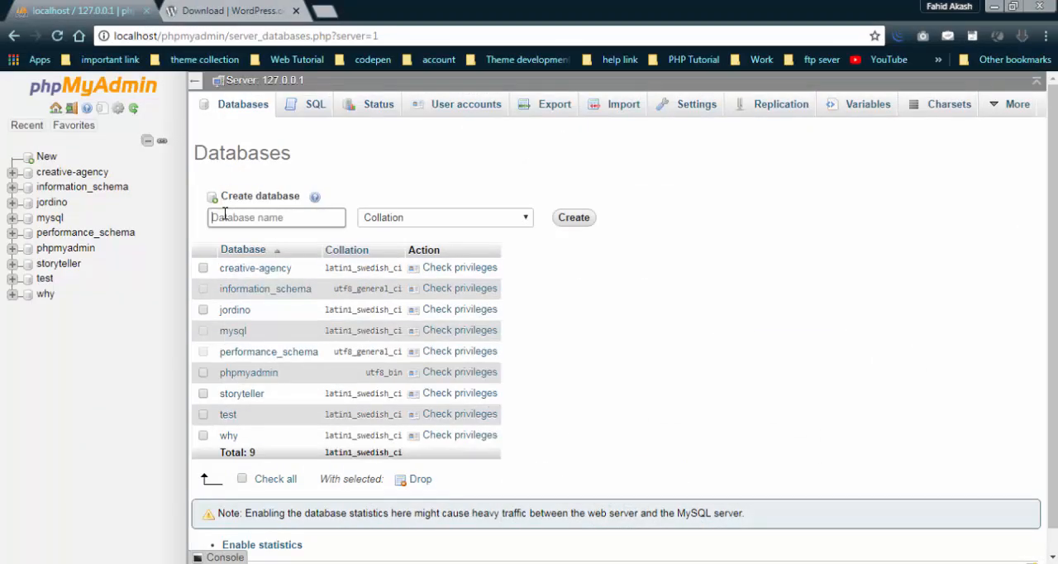
Create a new database named wordpress with the default collation setting.
key(ctrl+v)
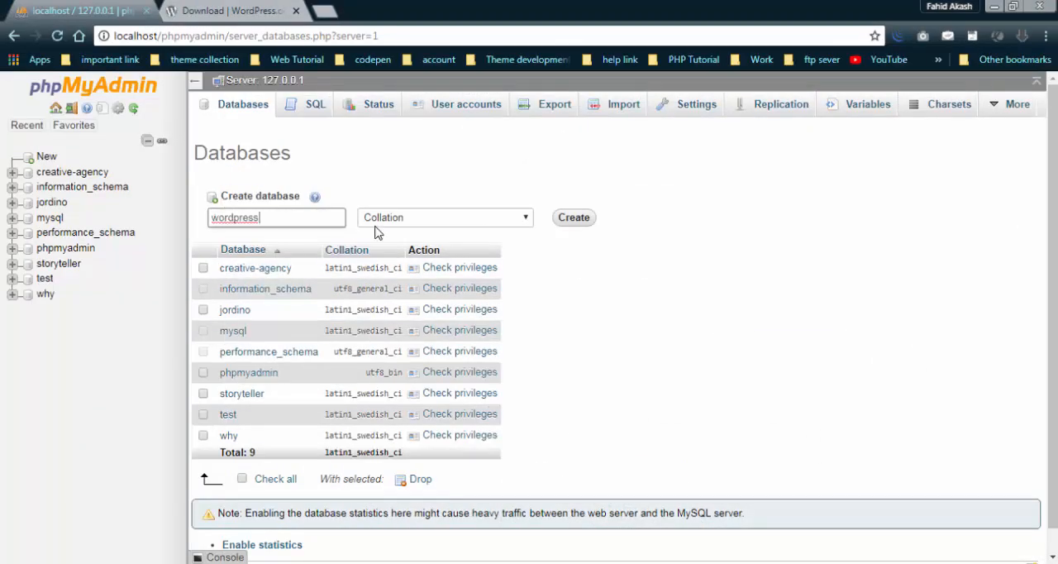
click(576, 219)
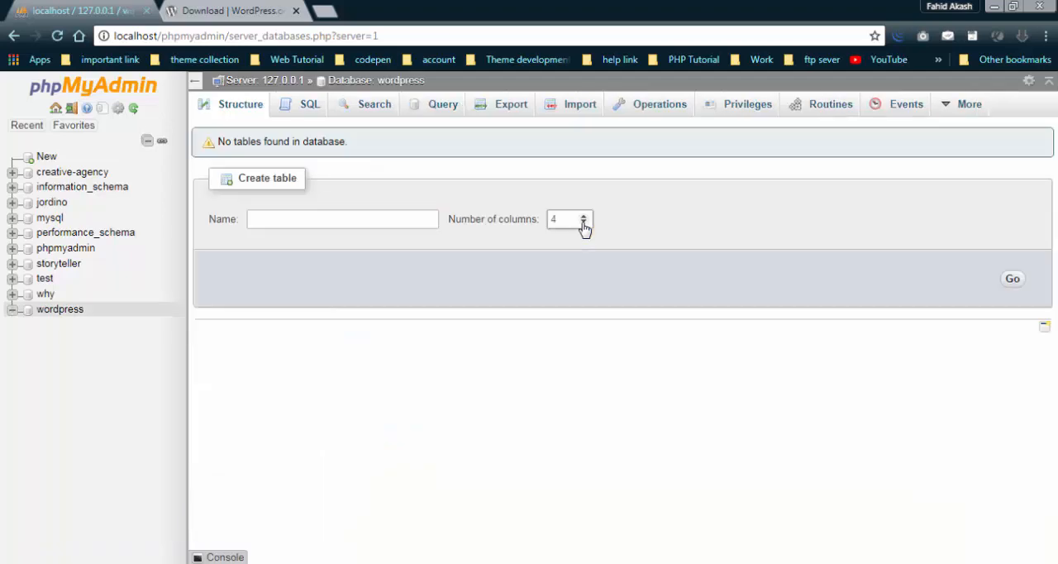
double_click(73, 309)
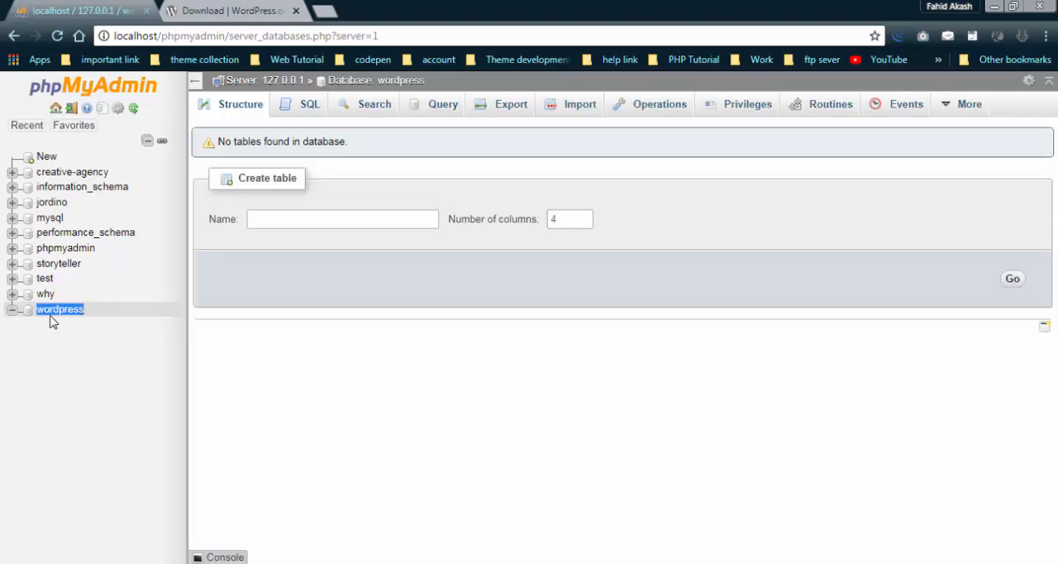
click(458, 434)
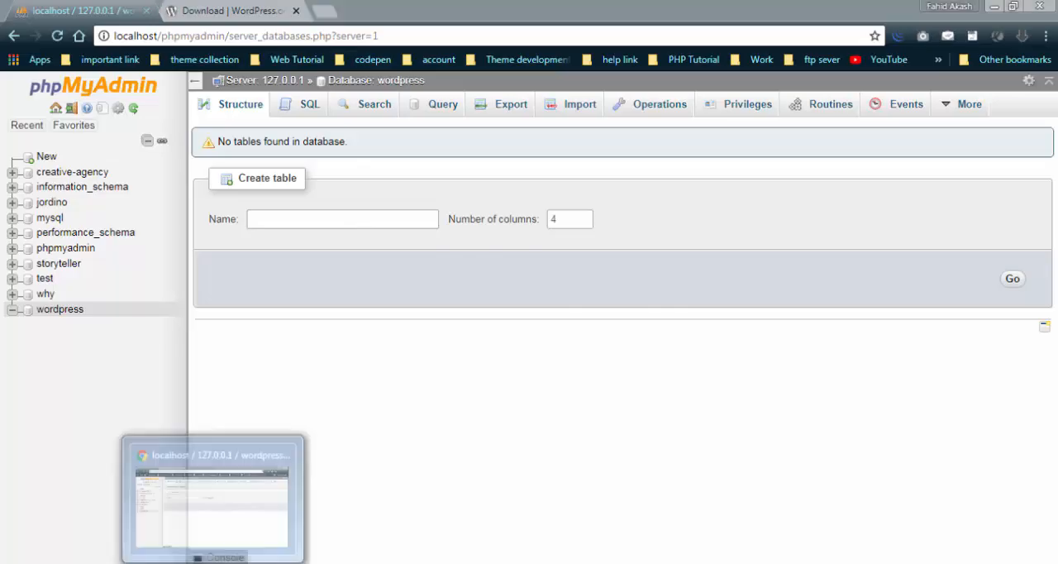
click(240, 563)
click(241, 563)
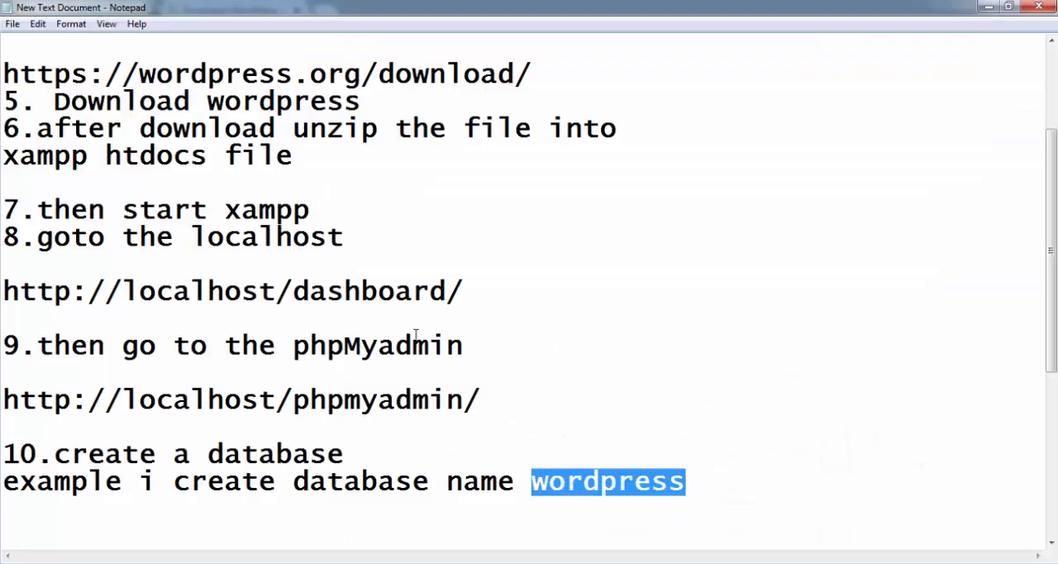
scroll(417, 334, down, 4)
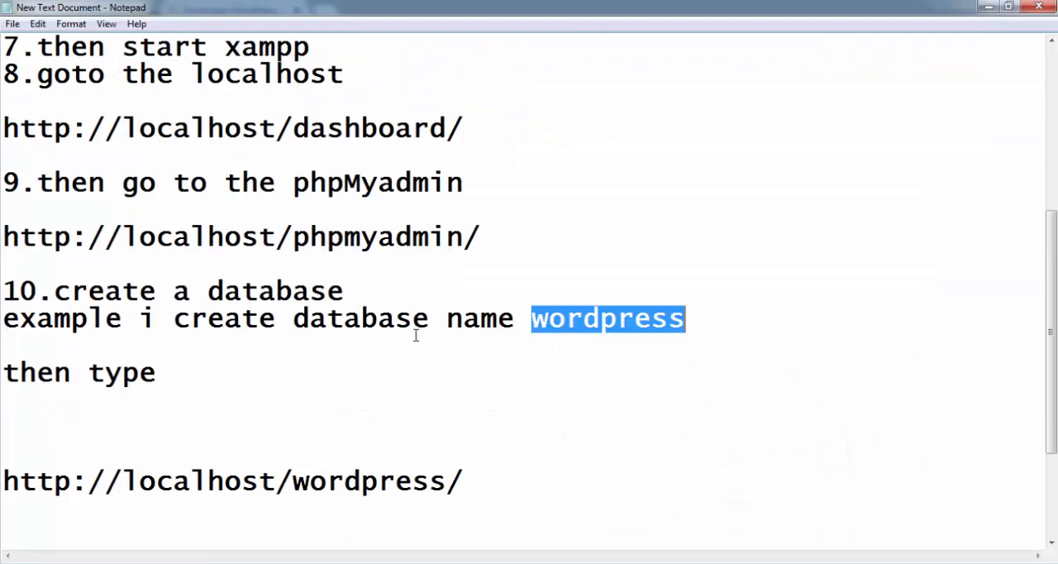
click(157, 209)
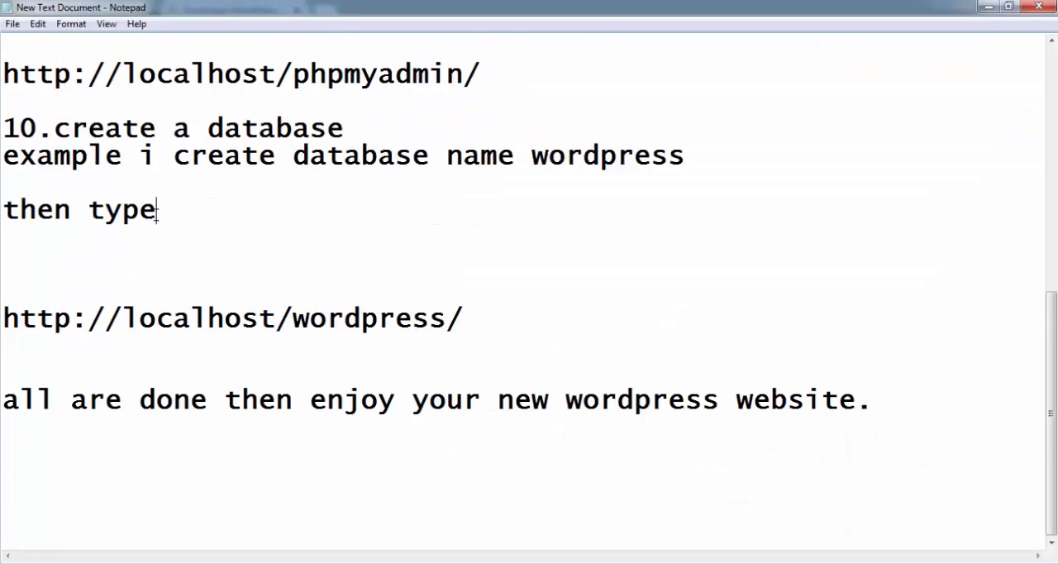
drag(157, 209, 2, 196)
click(19, 319)
click(460, 321)
drag(460, 320, 2, 323)
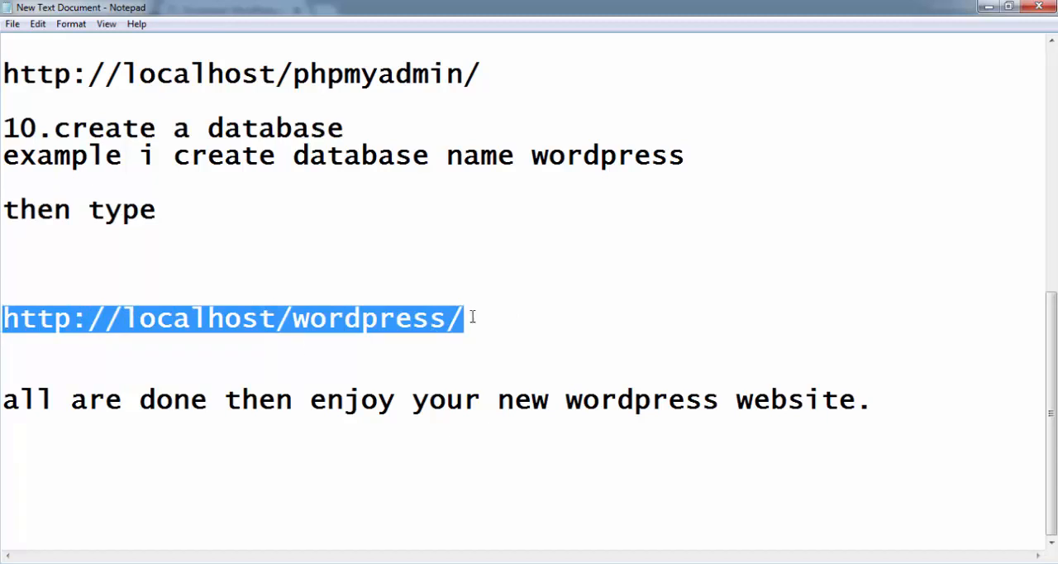
drag(483, 324, 2, 318)
key(ctrl+c)
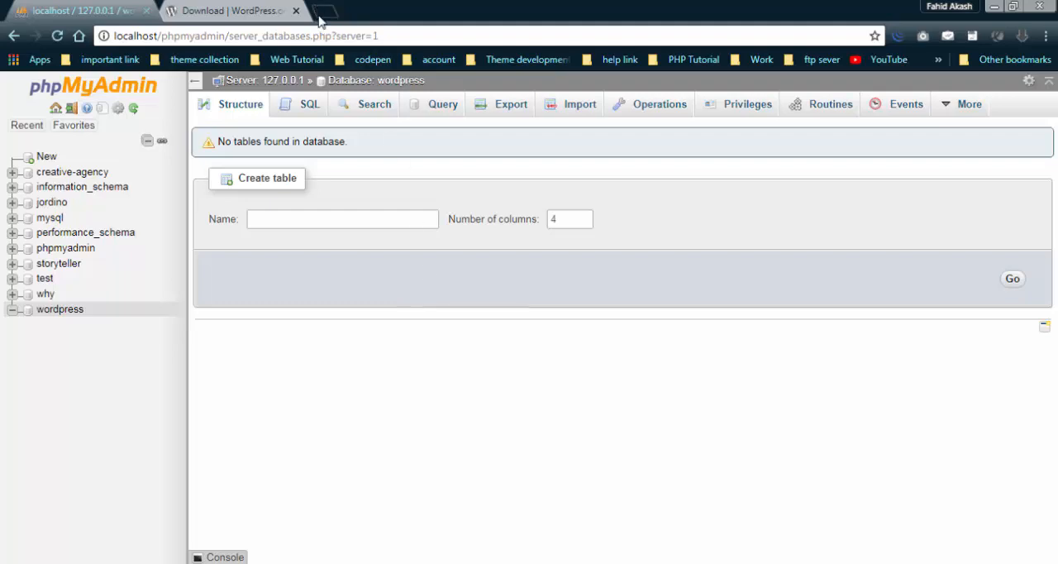
click(320, 19)
key(ctrl+v)
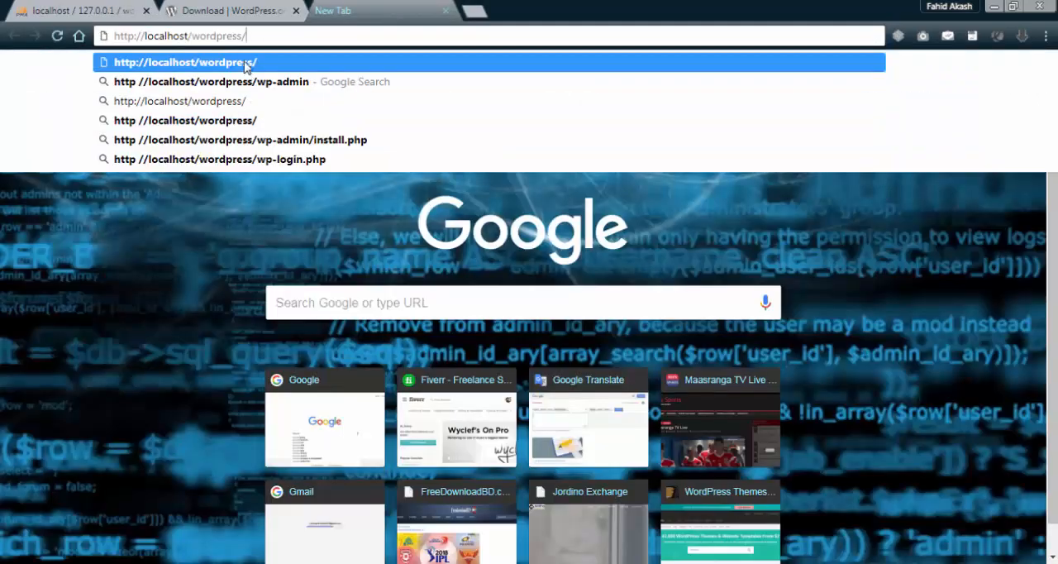
click(245, 63)
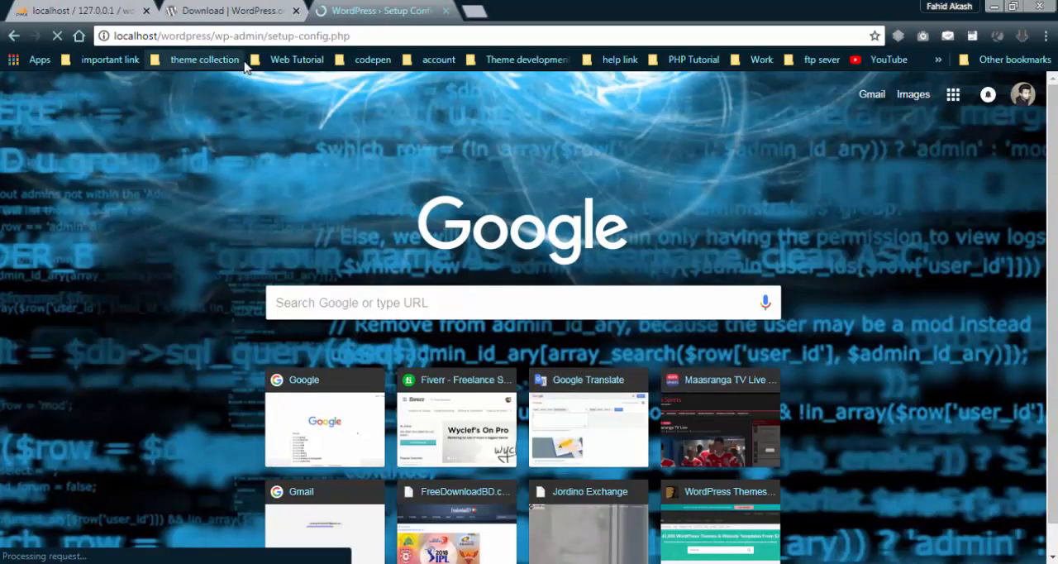
Accept English (United States) as the setup language and proceed past the welcome page to the database connection form.
scroll(326, 298, down, 1)
scroll(334, 420, up, 1)
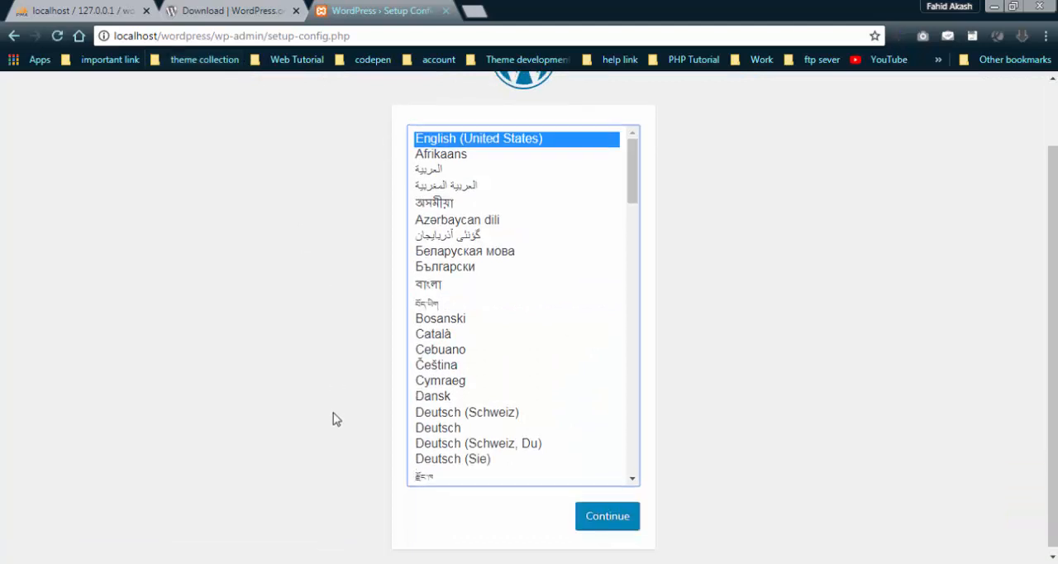
scroll(334, 420, down, 1)
scroll(335, 420, up, 1)
scroll(337, 421, down, 1)
scroll(334, 420, up, 1)
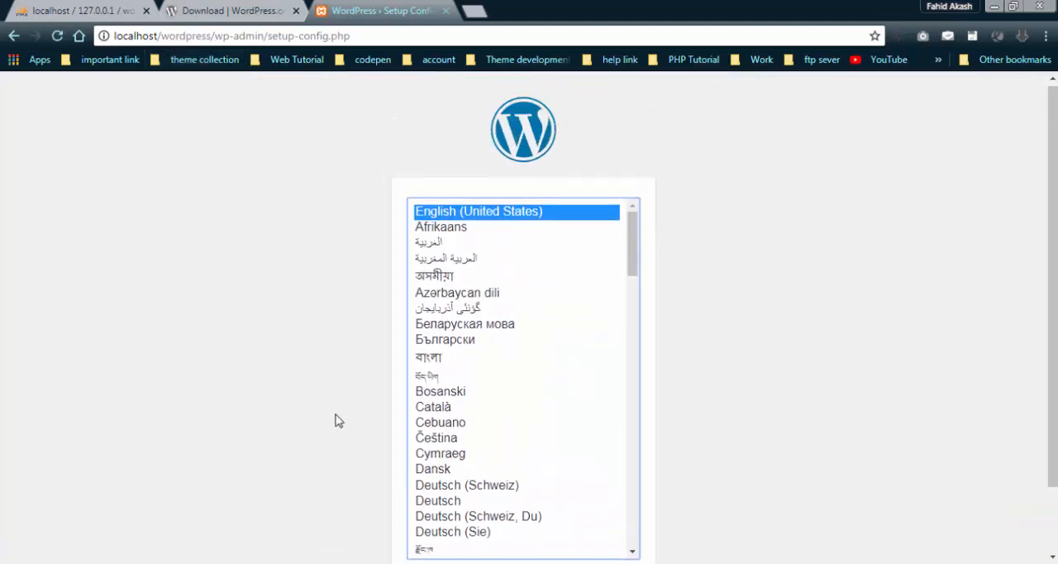
scroll(335, 421, down, 1)
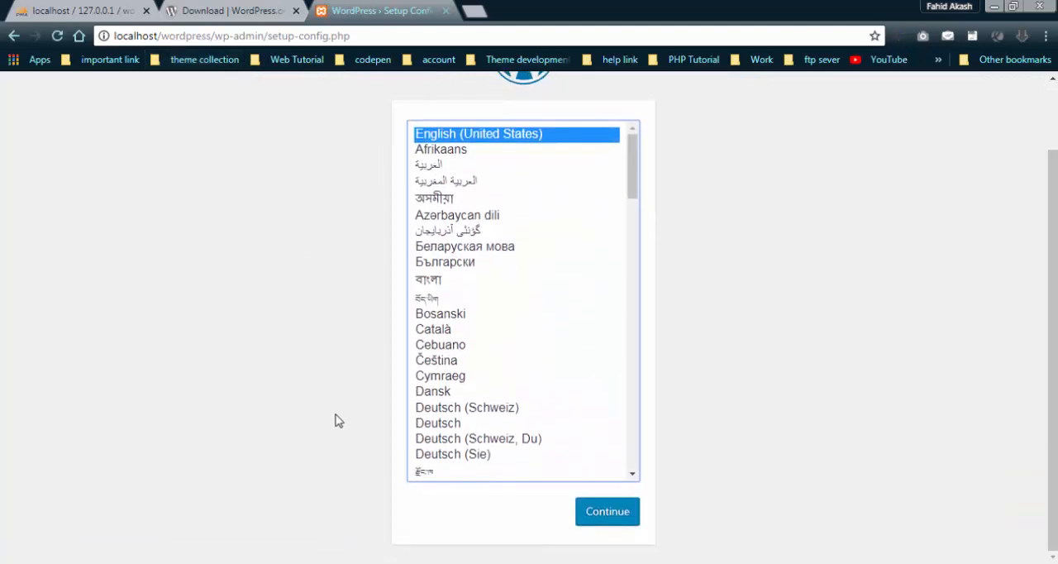
click(605, 520)
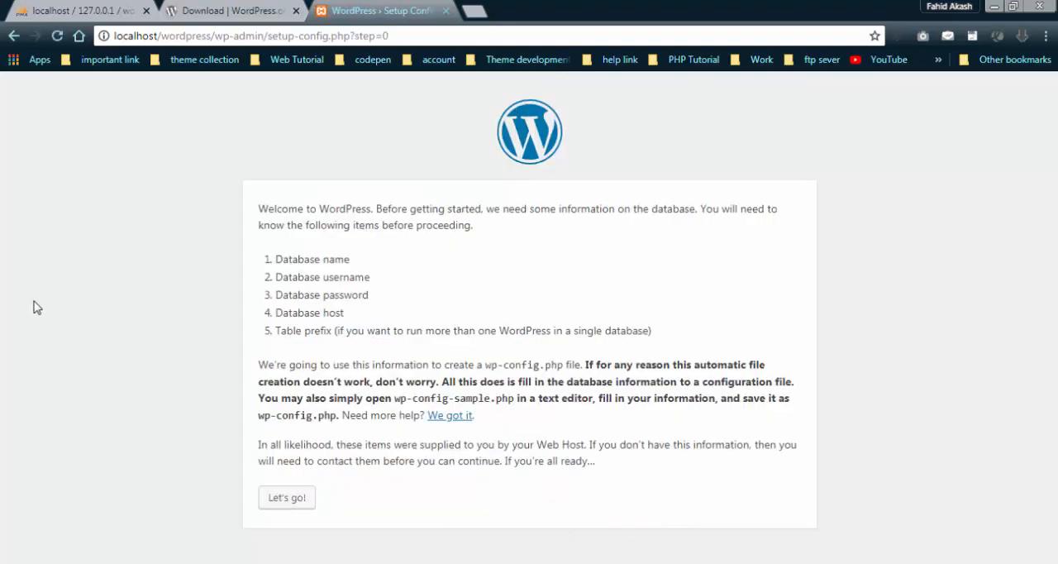
click(297, 502)
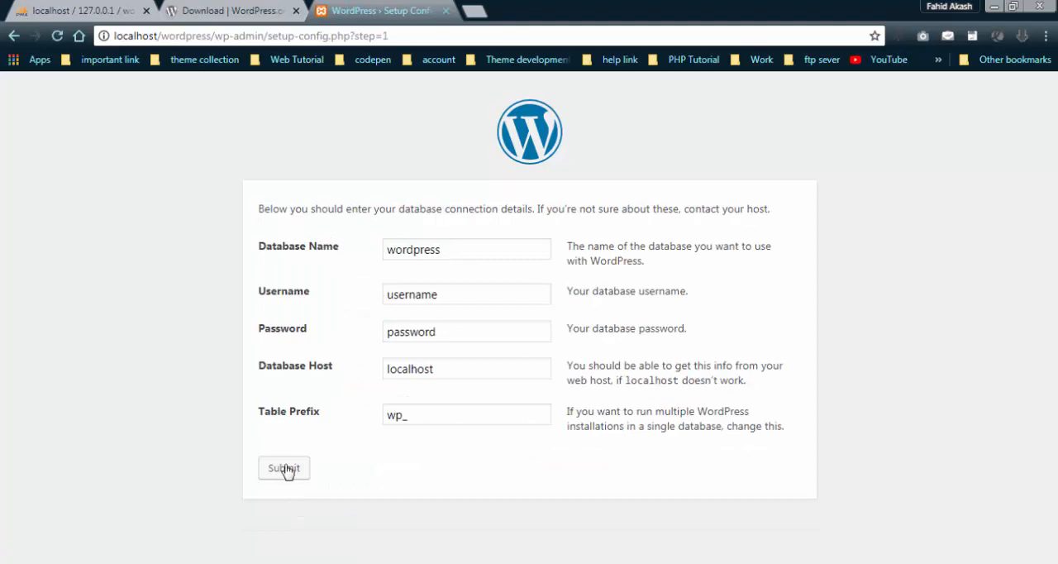
Keep wordpress as the database name, set the database username to root, and clear the database password field.
click(472, 247)
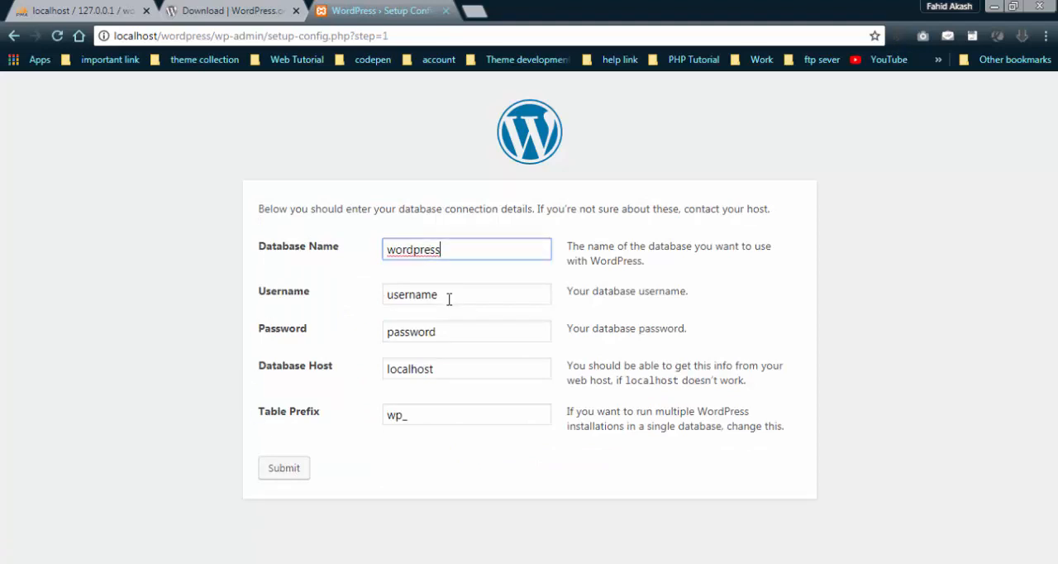
key(Tab)
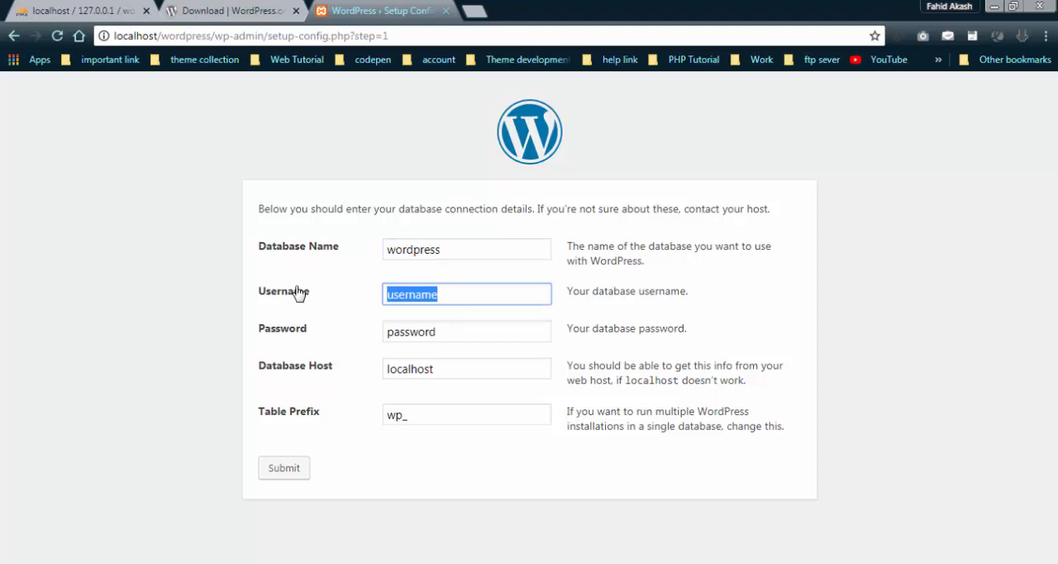
text(root)
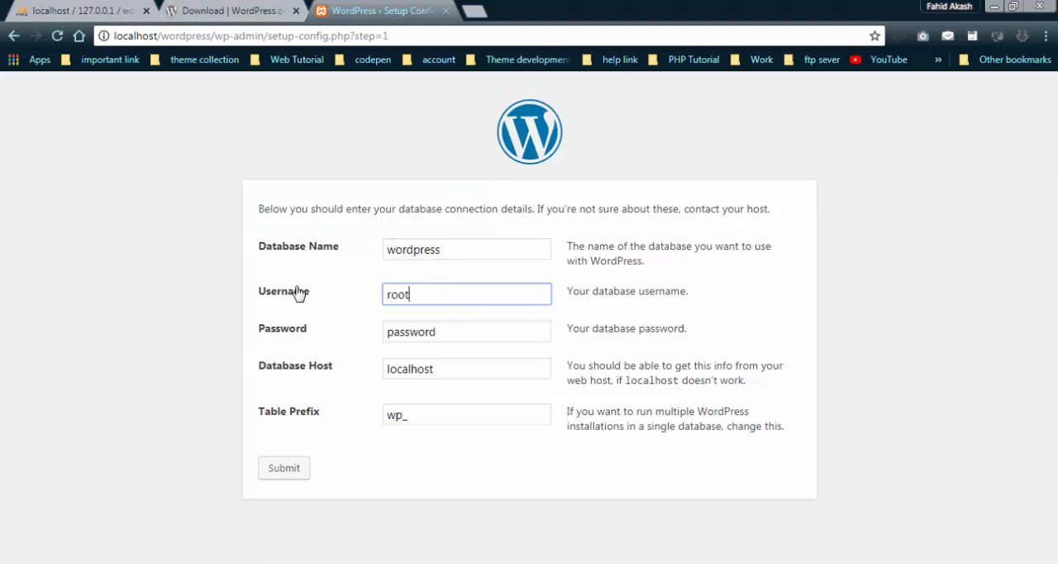
key(Tab)
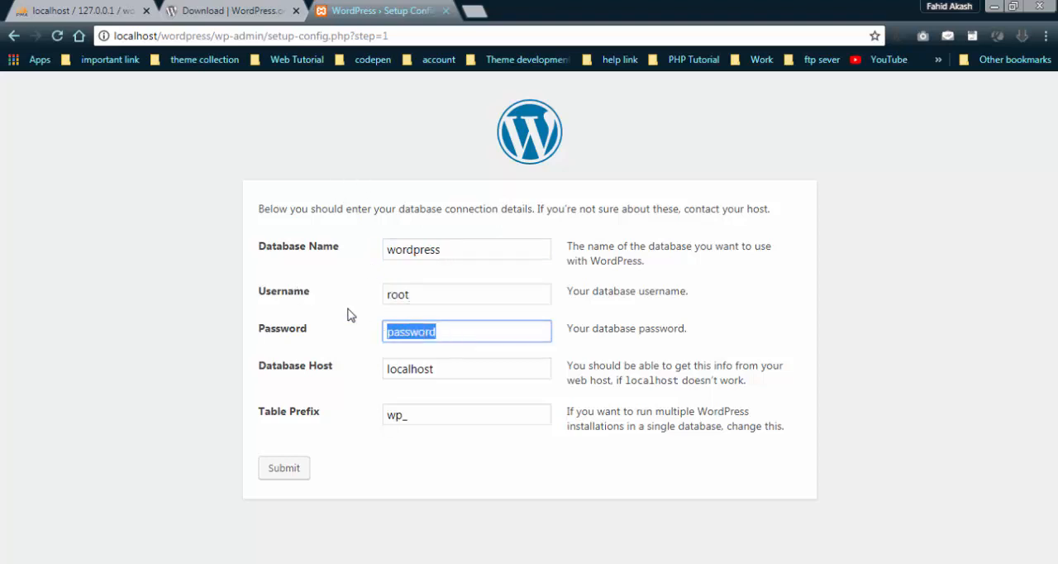
click(461, 332)
drag(460, 332, 383, 331)
click(460, 333)
drag(459, 333, 382, 334)
key(BackSpace)
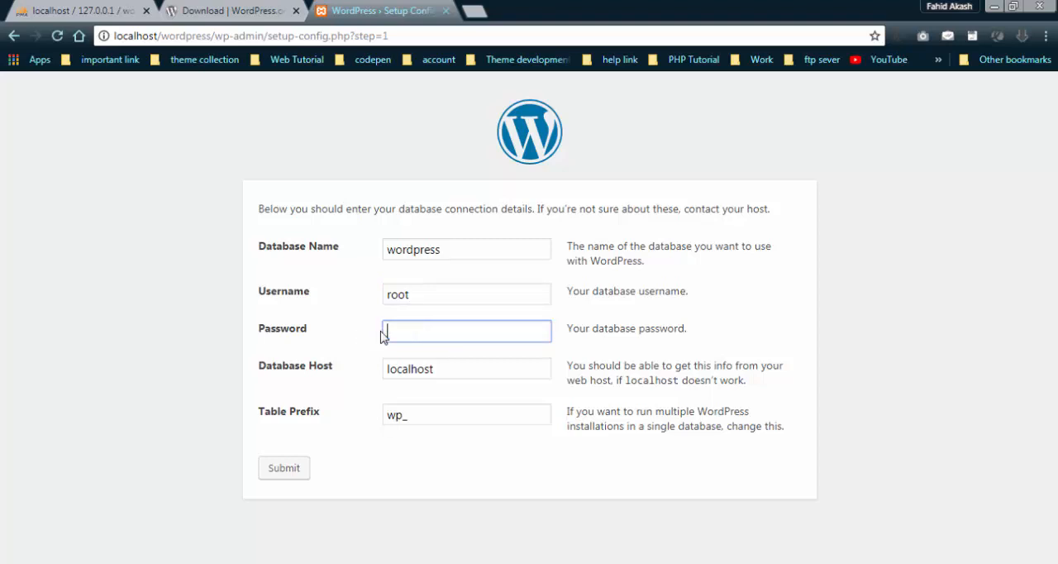
Go over the database connection fields, keeping host localhost and table prefix wp_, and submit the form.
click(462, 372)
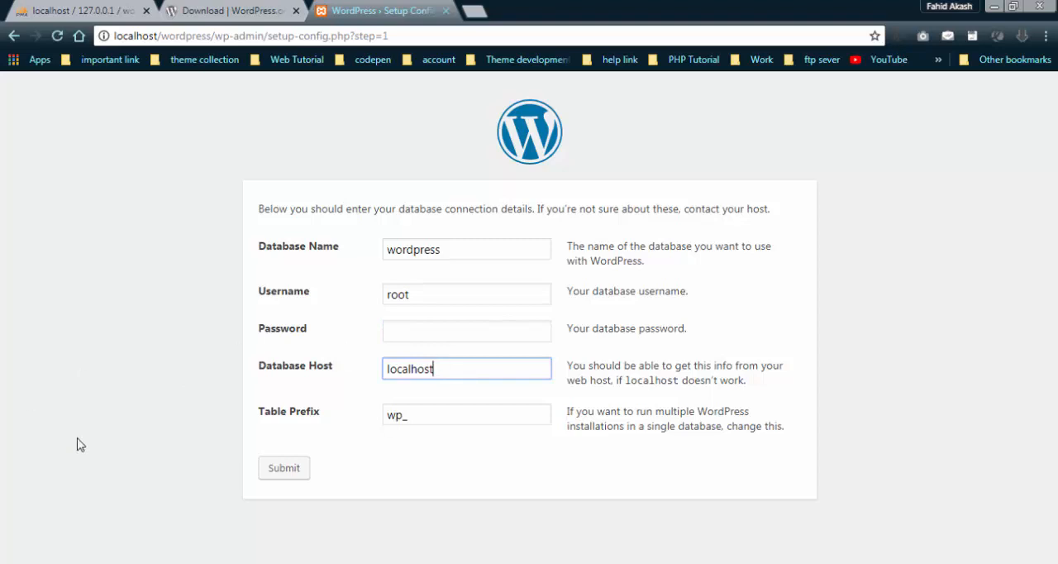
click(446, 419)
click(490, 245)
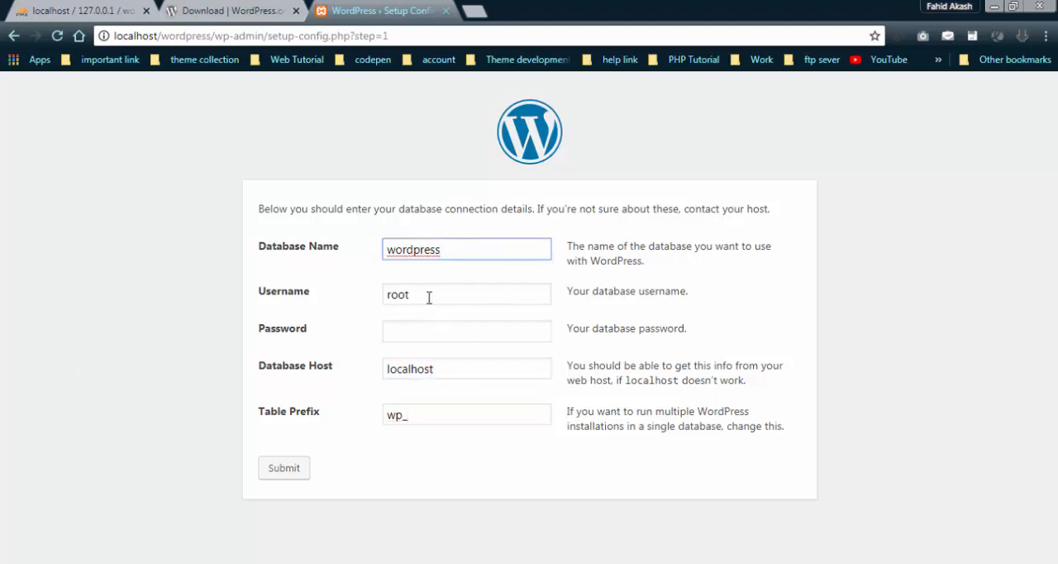
click(429, 297)
click(439, 335)
click(429, 290)
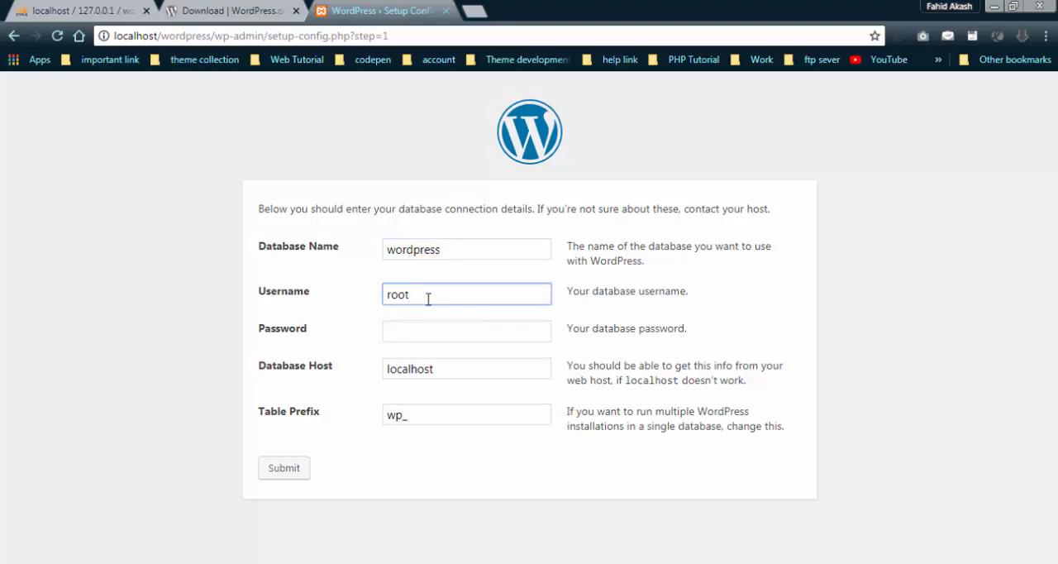
click(326, 338)
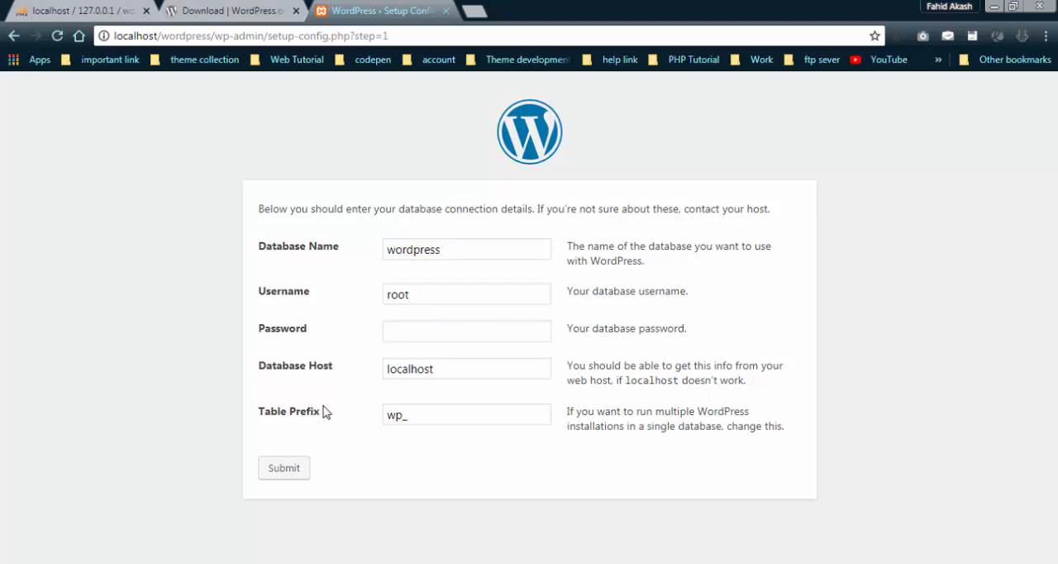
click(286, 469)
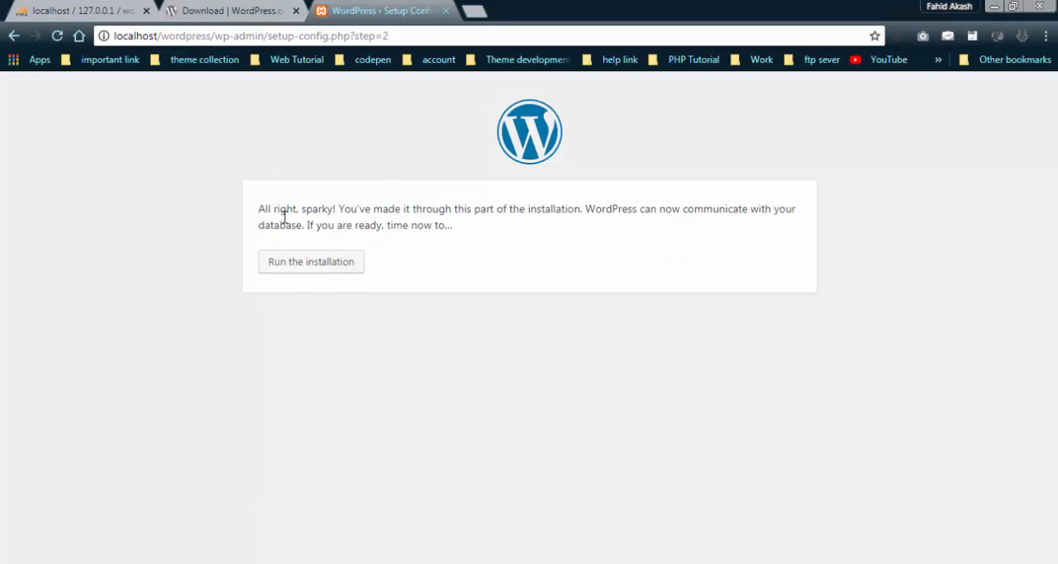
Highlight the message about communicating with the database, and run the WordPress installation.
drag(259, 206, 466, 231)
click(464, 232)
triple_click(367, 220)
click(154, 191)
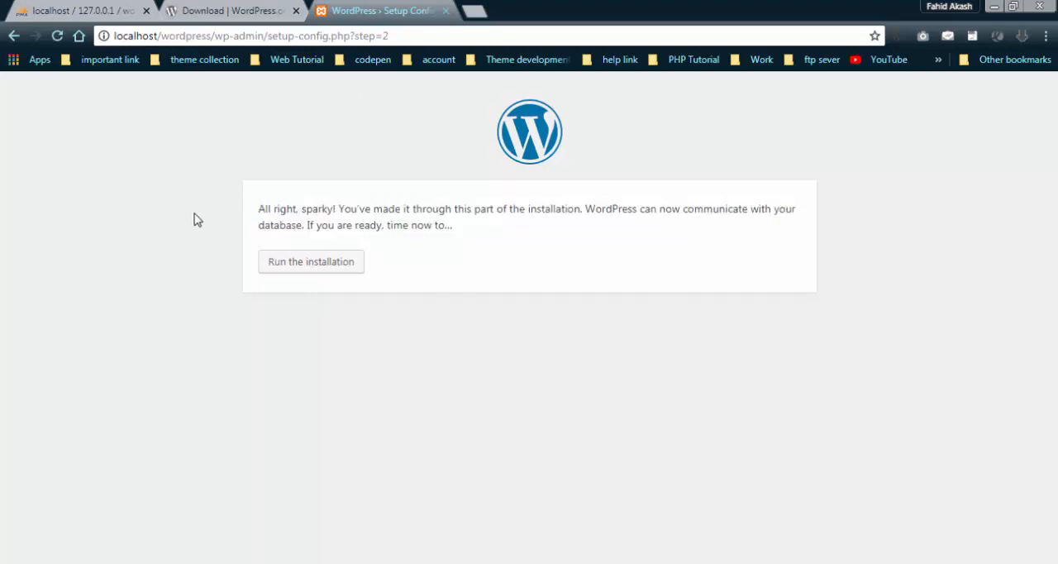
click(327, 278)
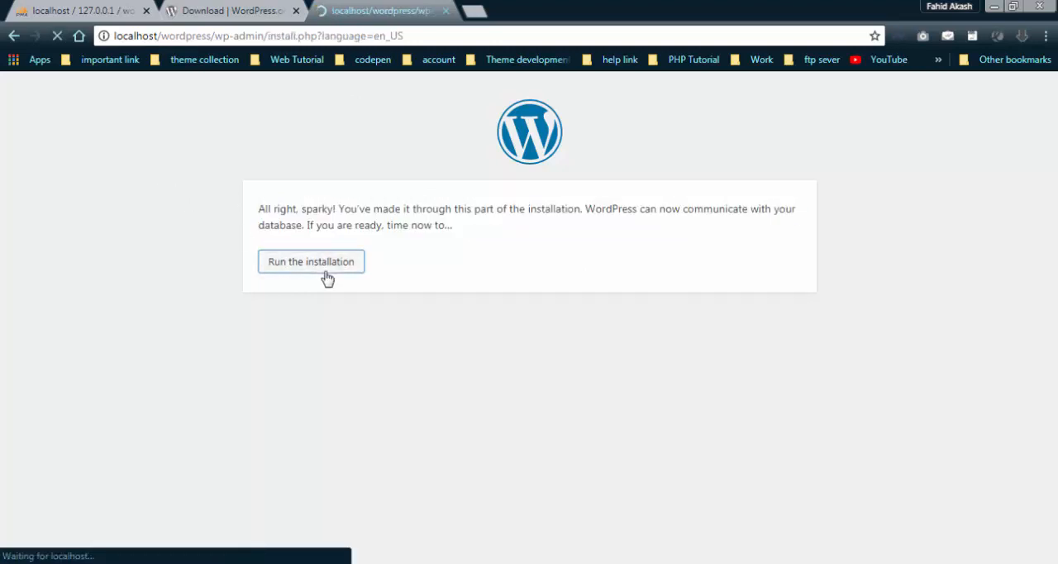
Set the site title to Welcome in the installation form.
scroll(351, 267, down, 2)
scroll(351, 266, down, 1)
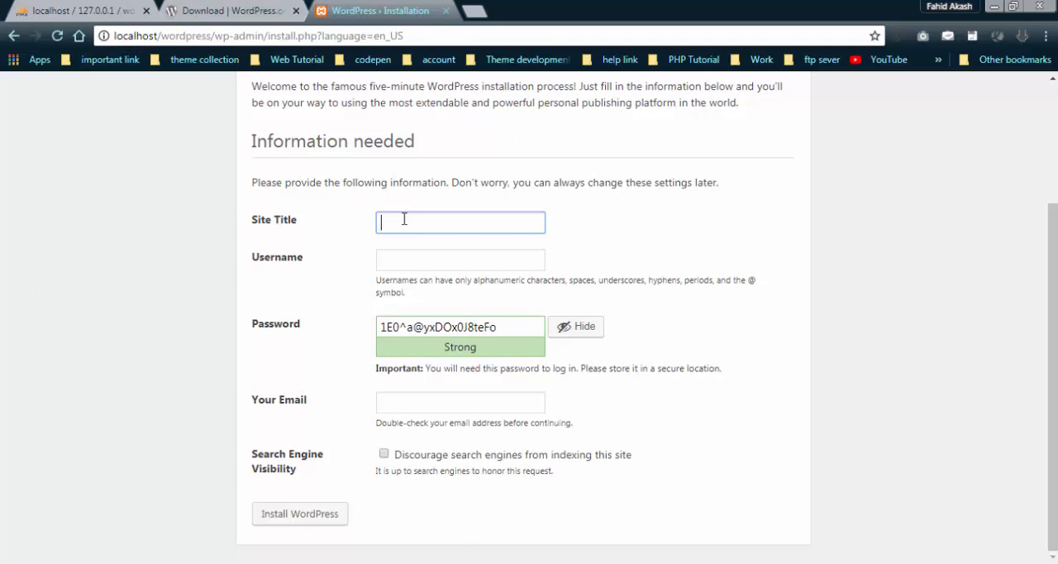
text(Wp)
text(lcome)
key(BackSpace)
key(BackSpace)
key(BackSpace)
text(ome)
key(Tab)
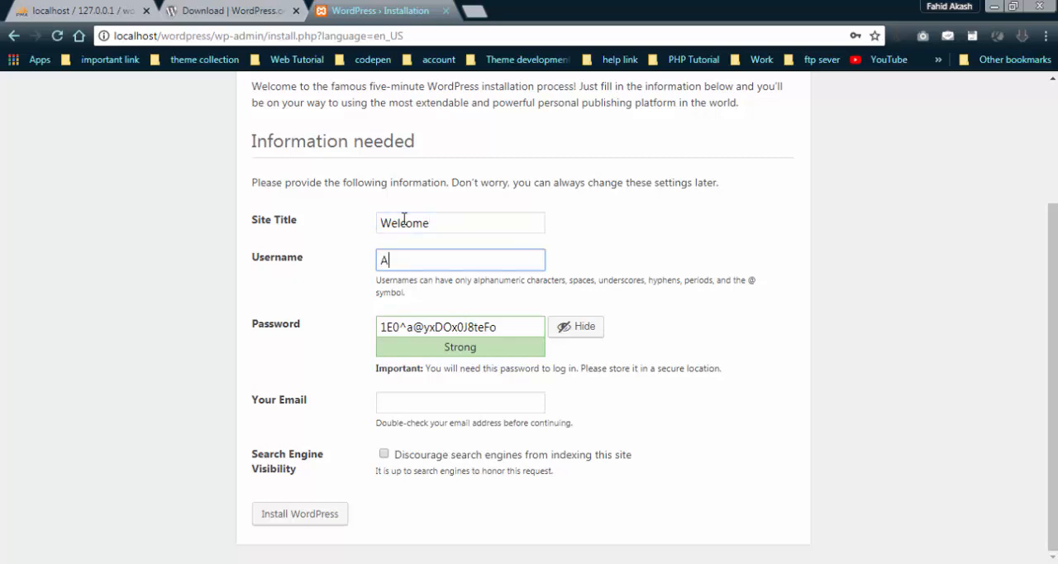
Set the site's login username to Admin.
text(n)
key(BackSpace)
text(Adminm)
key(Tab)
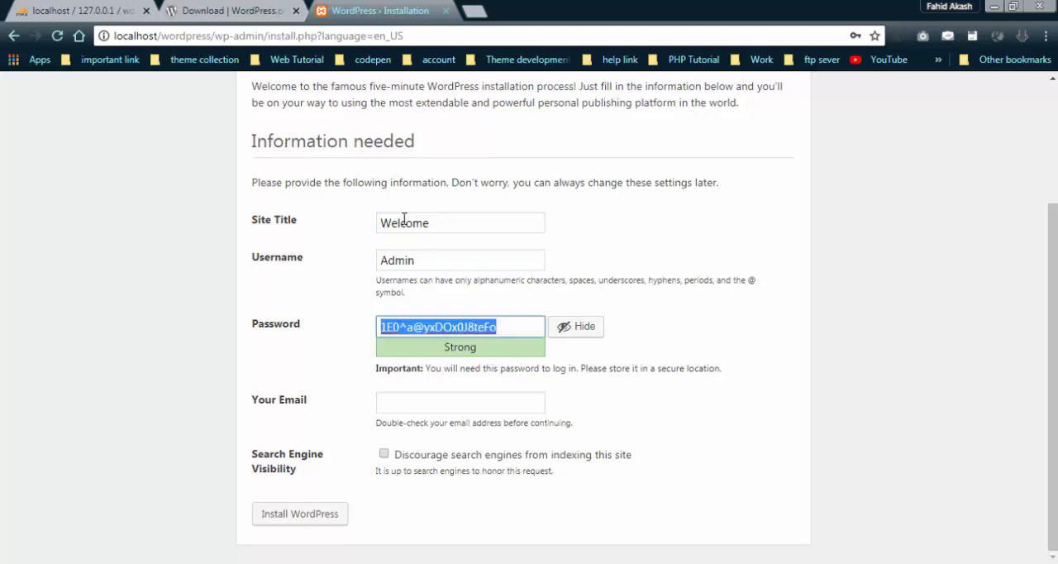
Replace the generated password with a custom account password and confirm the use of a weak password.
key(BackSpace)
text(ad)
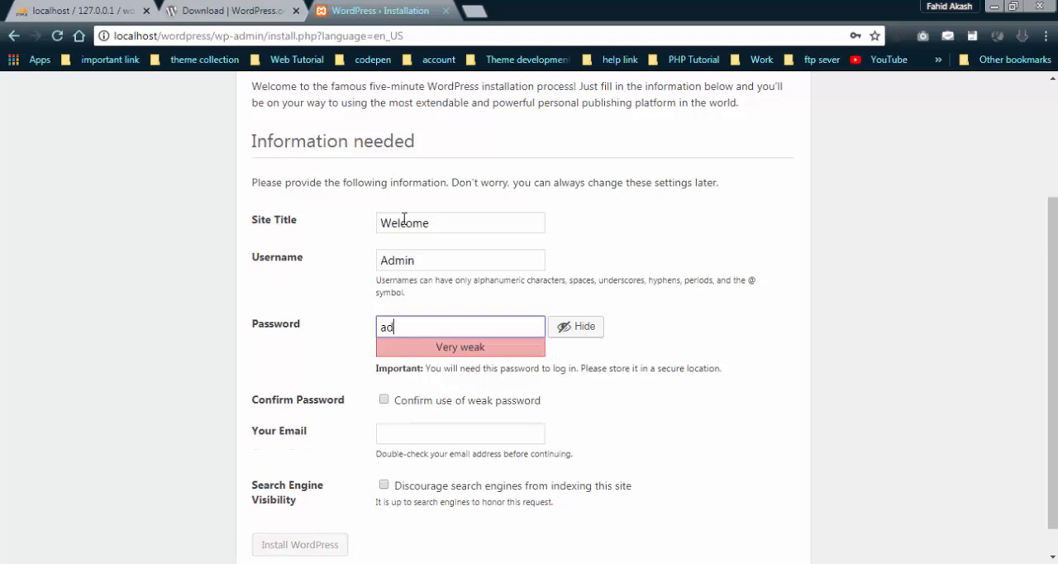
text(min12345)
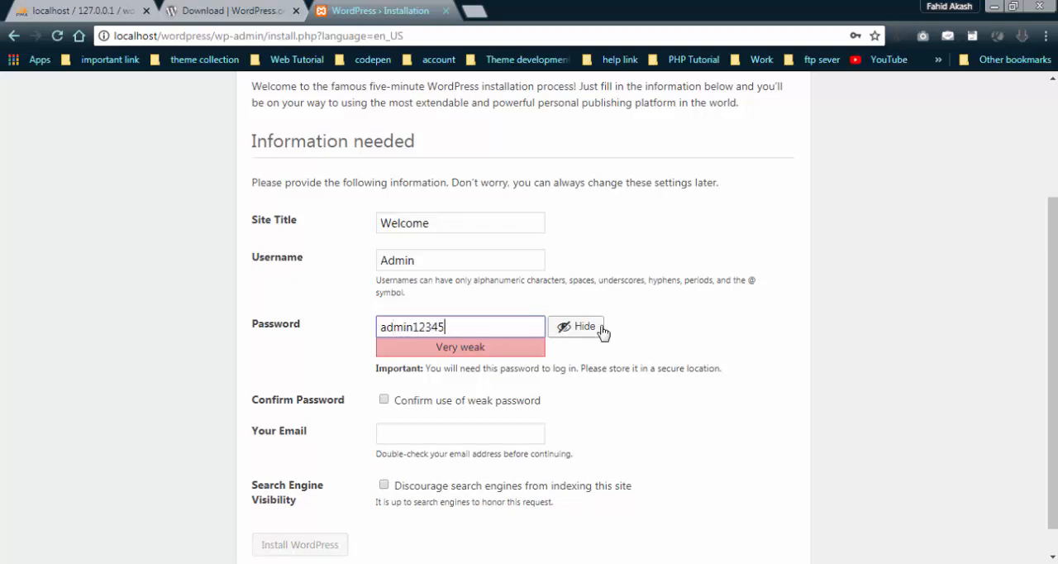
click(384, 400)
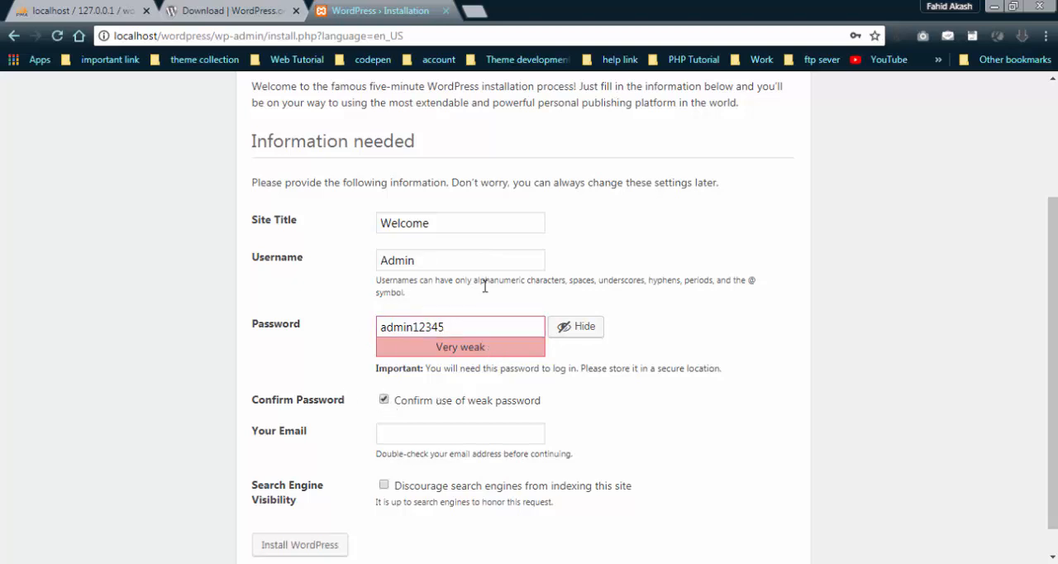
Enter the administrator's email address in the installation form and submit it to install WordPress.
click(402, 435)
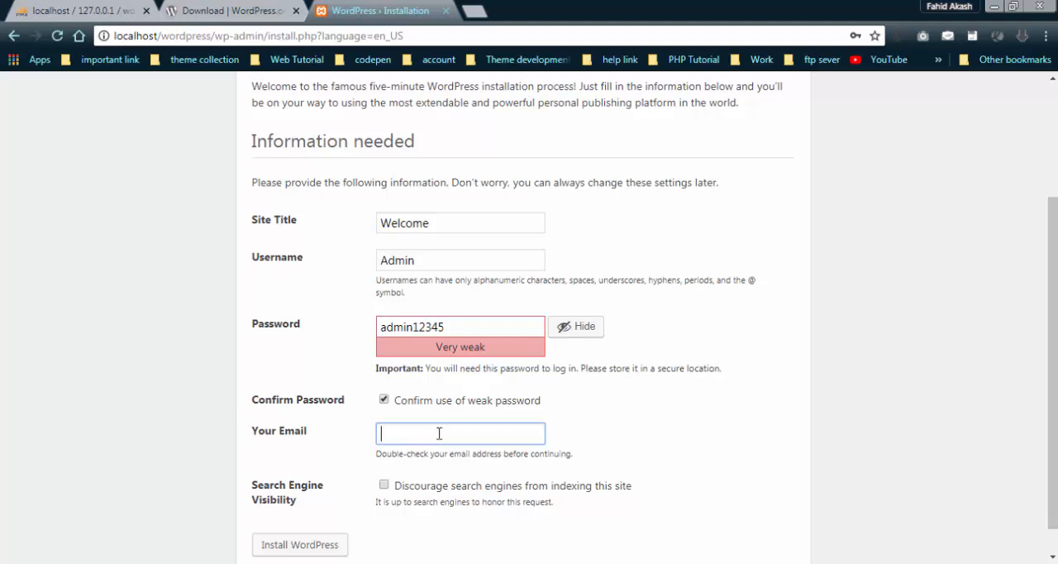
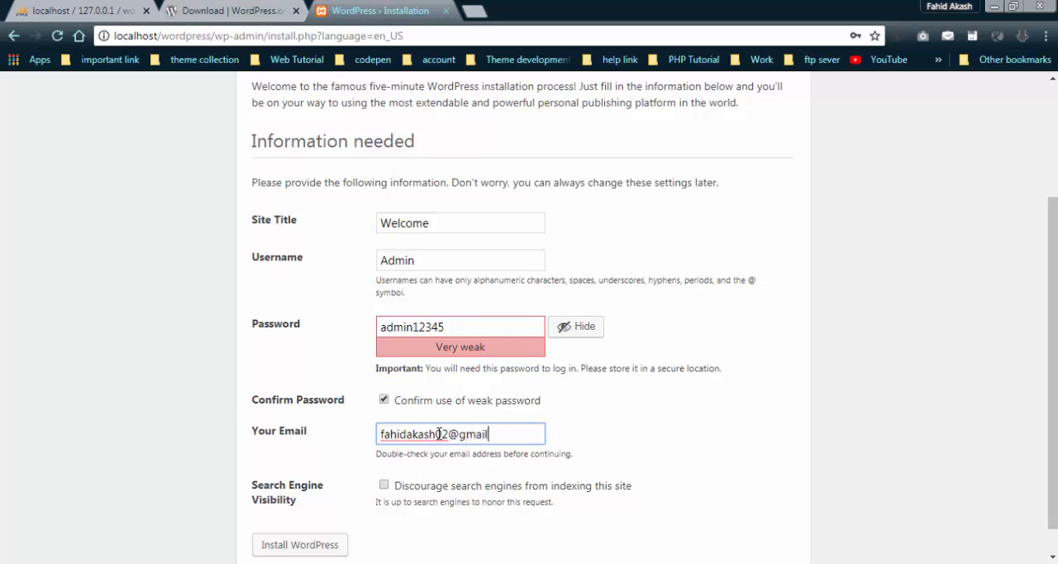
key(Tab)
scroll(418, 488, down, 1)
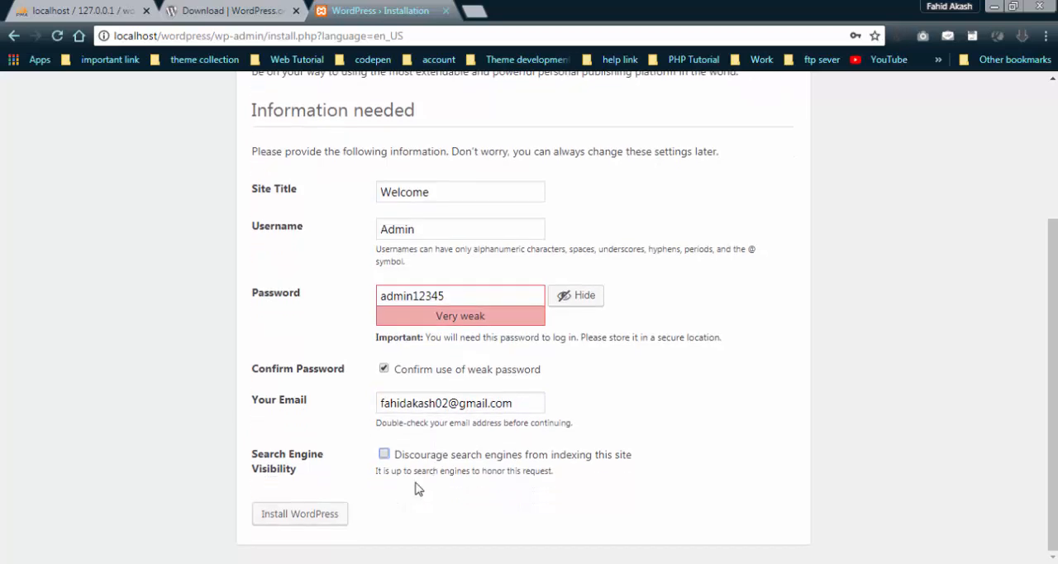
click(322, 529)
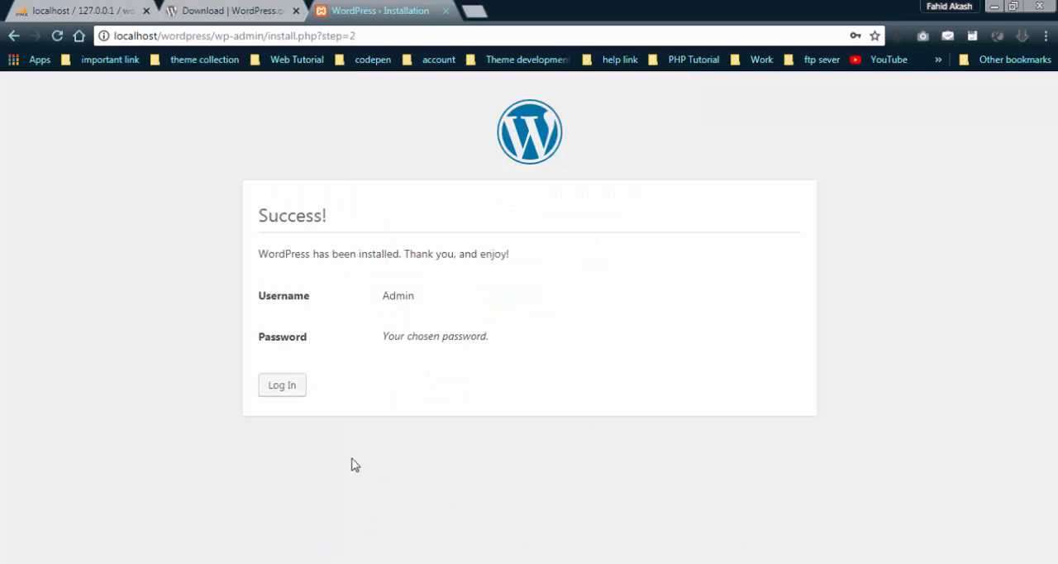
Proceed to the site's login page and log in with the username Admin and the account password.
click(288, 389)
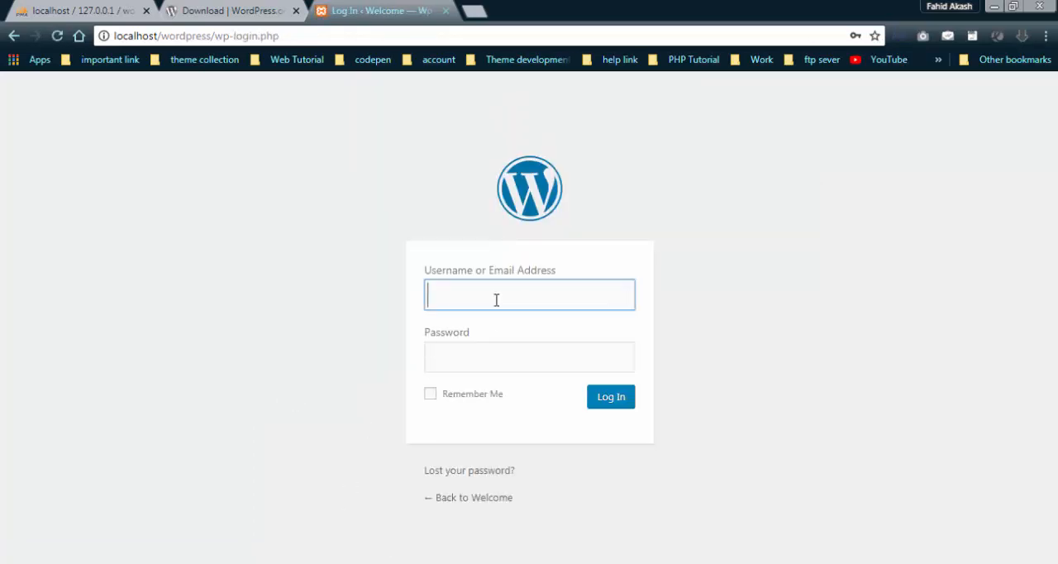
text(A)
text(d)
key(BackSpace)
text(d)
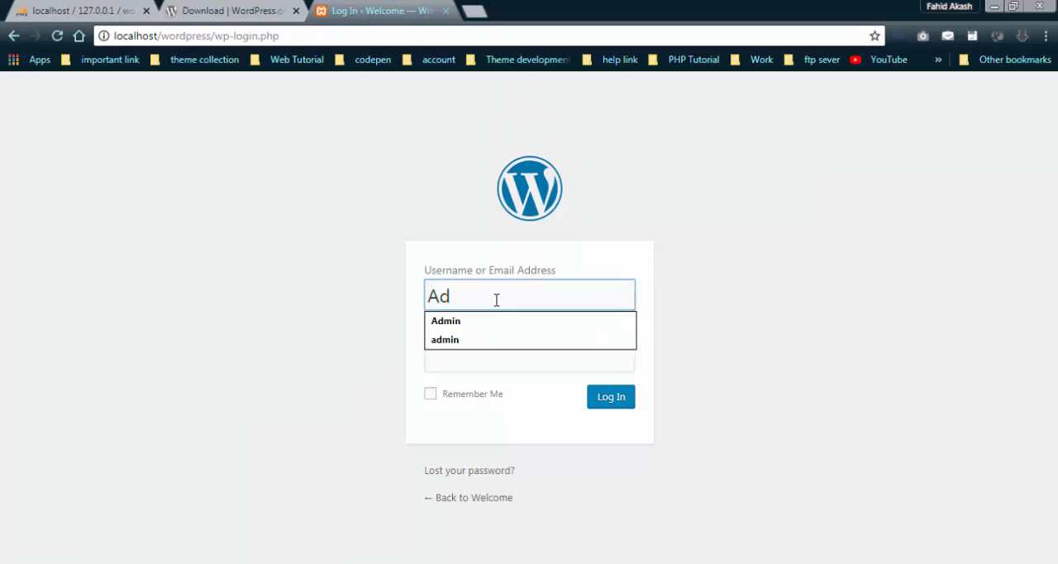
text(min)
key(Tab)
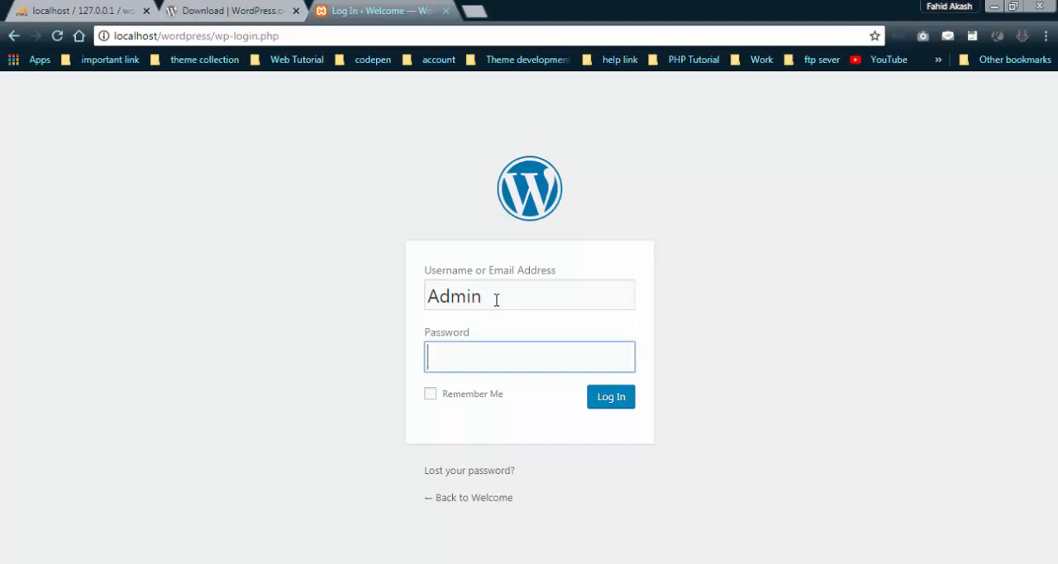
text(•••••)
key(Return)
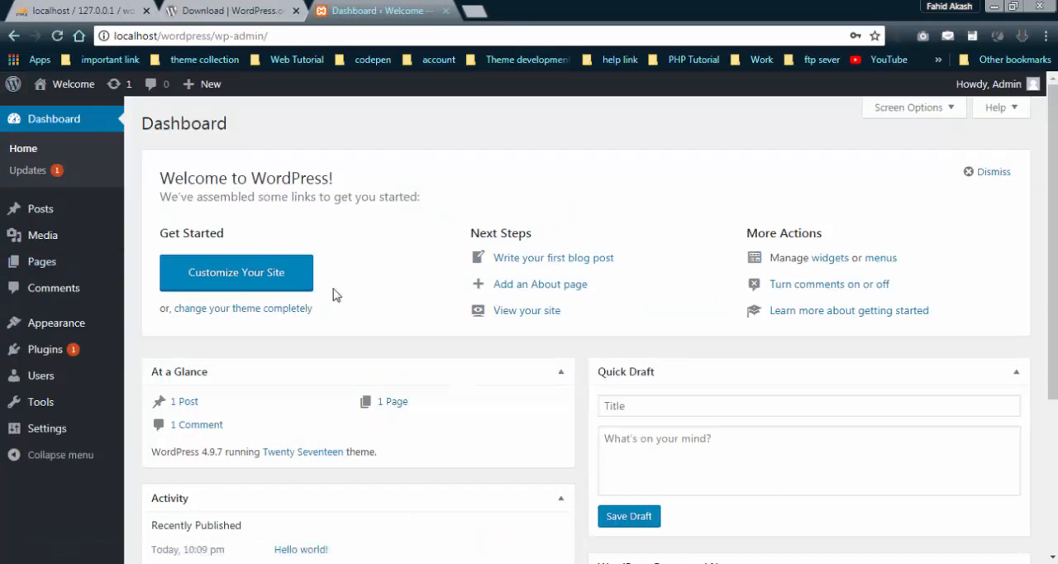
Look over the new site's dashboard from the welcome section down to the activity and news sections.
middle_click(798, 364)
scroll(798, 364, up, 3)
mouse_move(53, 87)
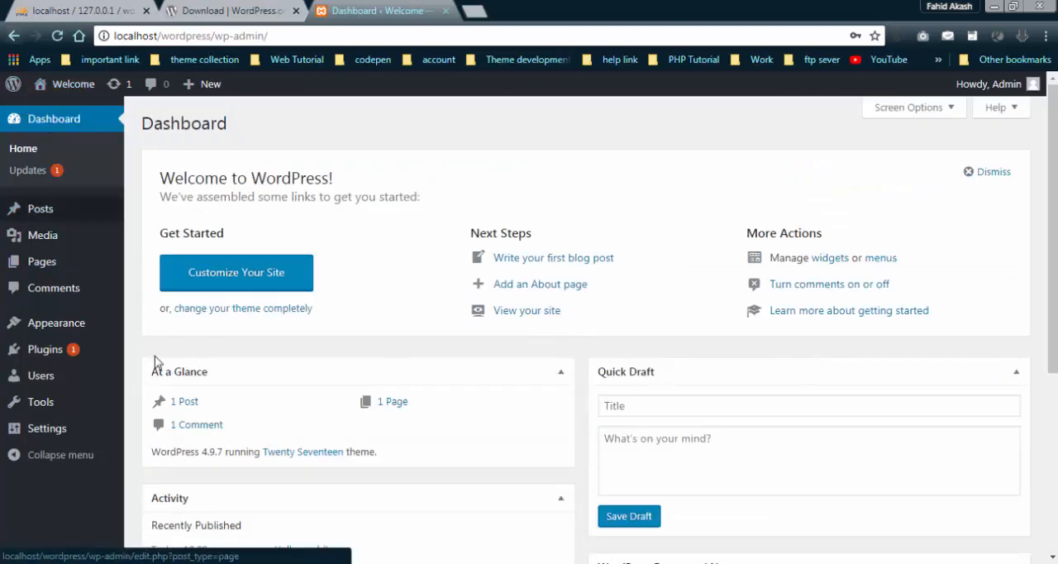
scroll(621, 362, down, 3)
scroll(622, 362, down, 2)
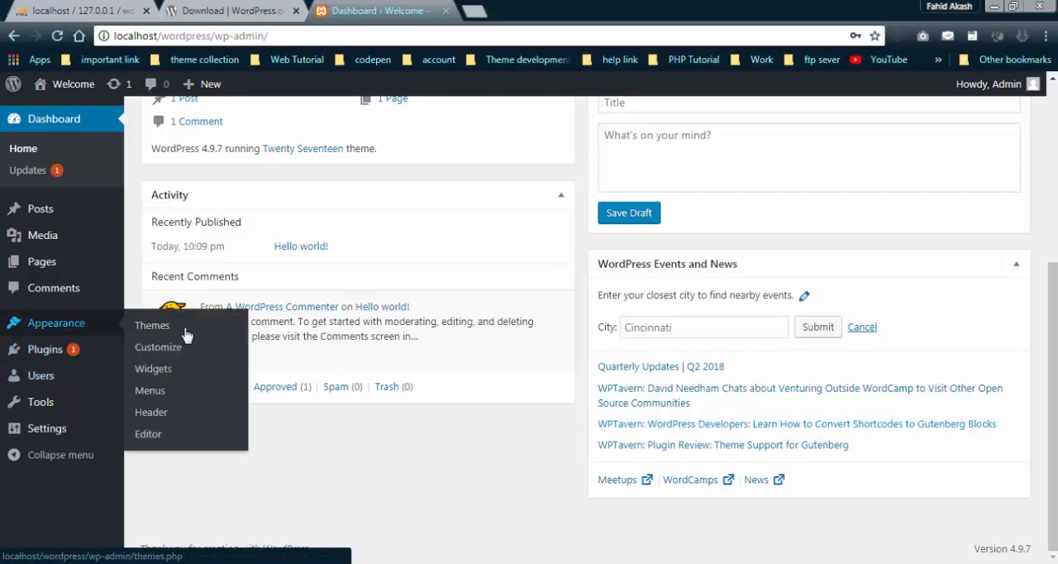
scroll(576, 406, up, 4)
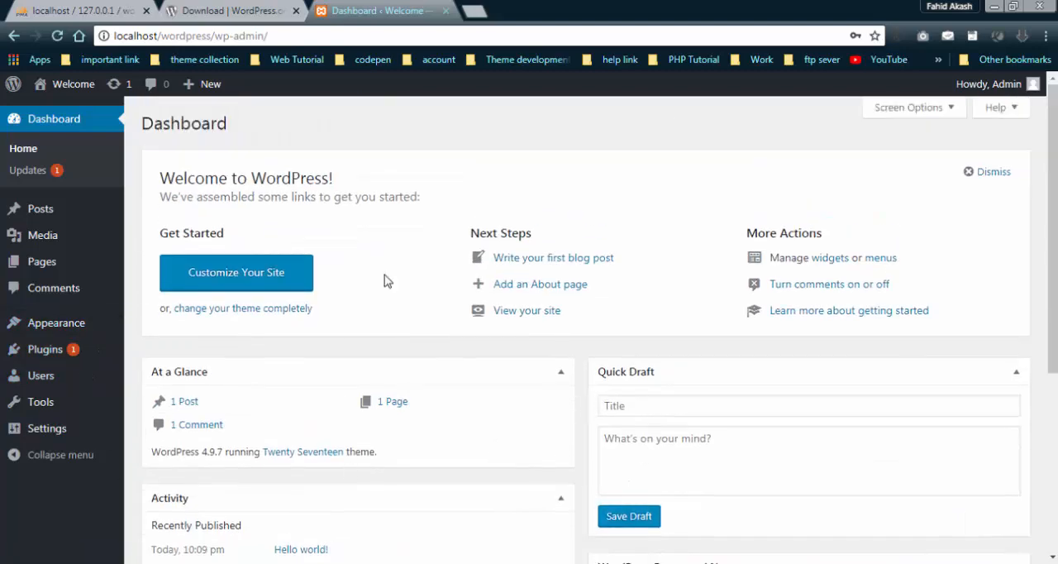